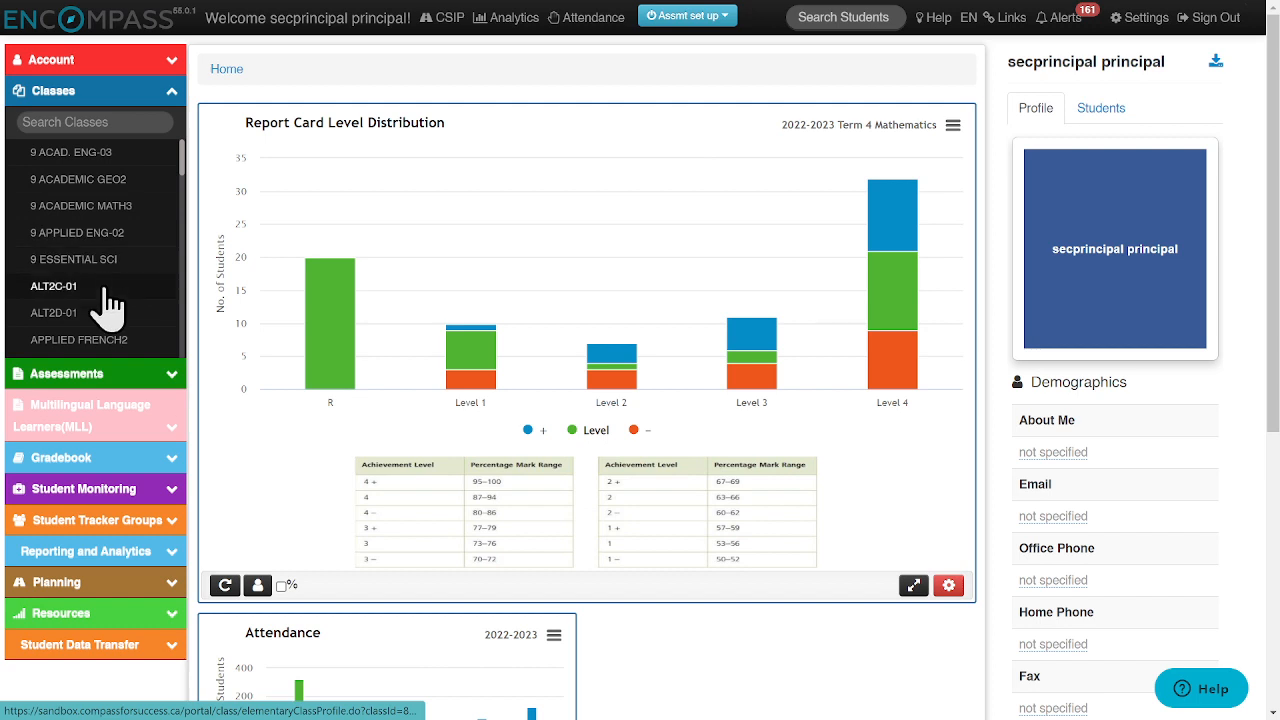
# - Open the Student Tracker groups page and start creating an automatic group
pyautogui.click(172, 92)
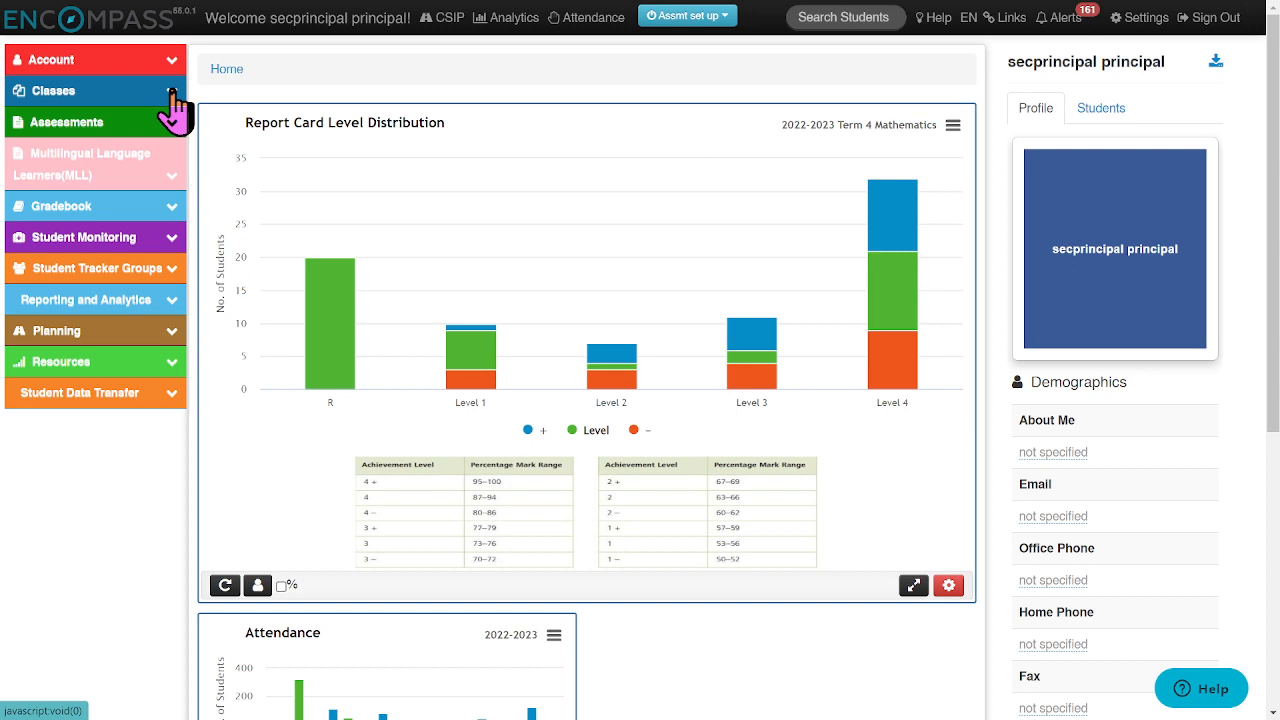
pyautogui.click(115, 280)
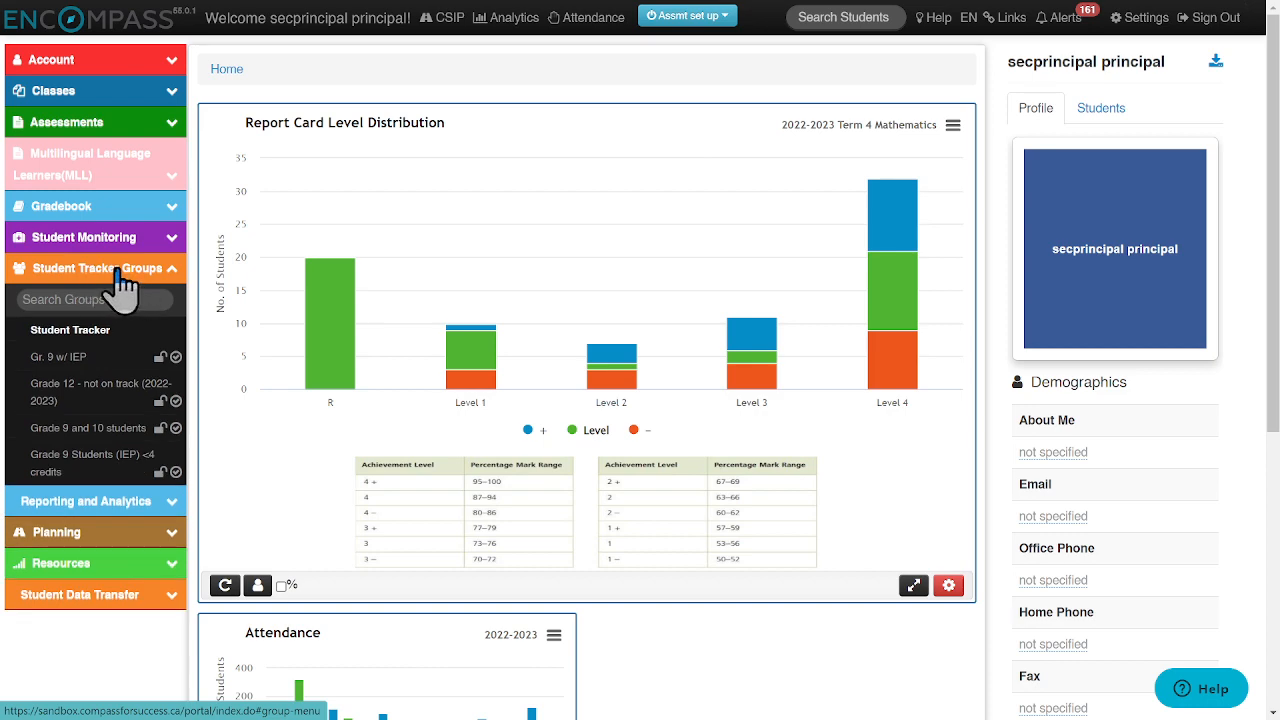
pyautogui.click(88, 335)
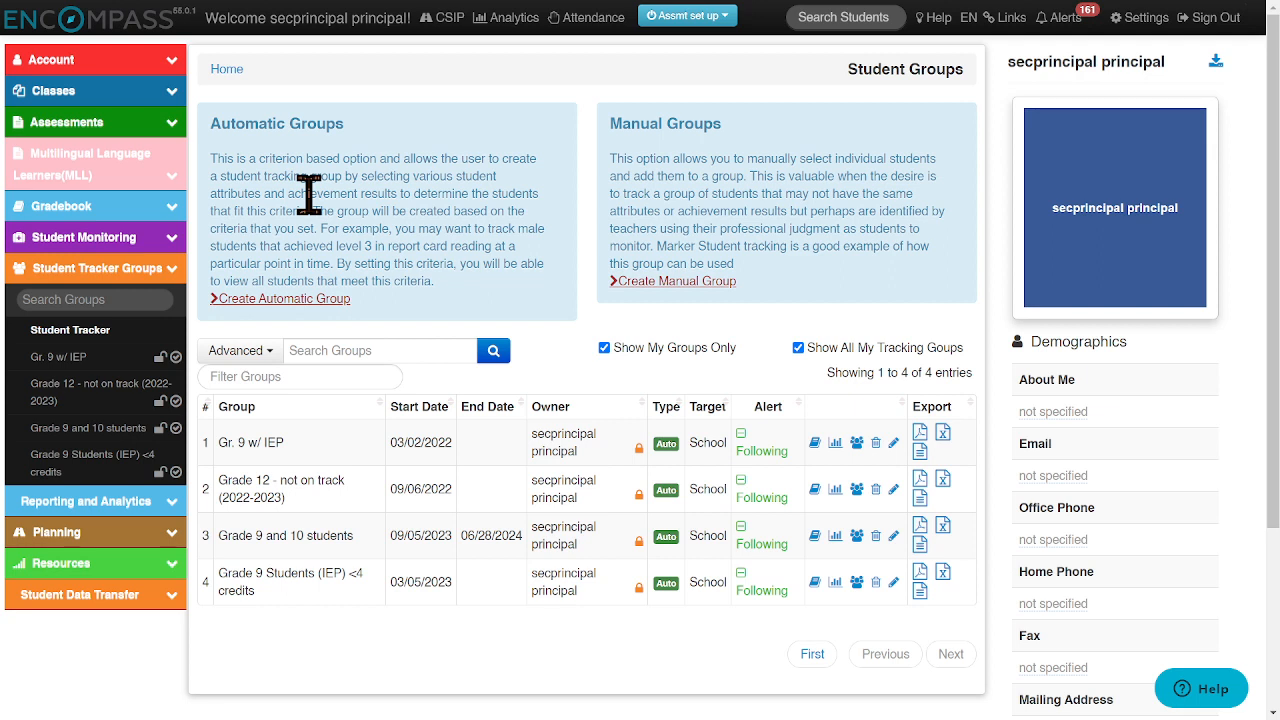
pyautogui.click(252, 320)
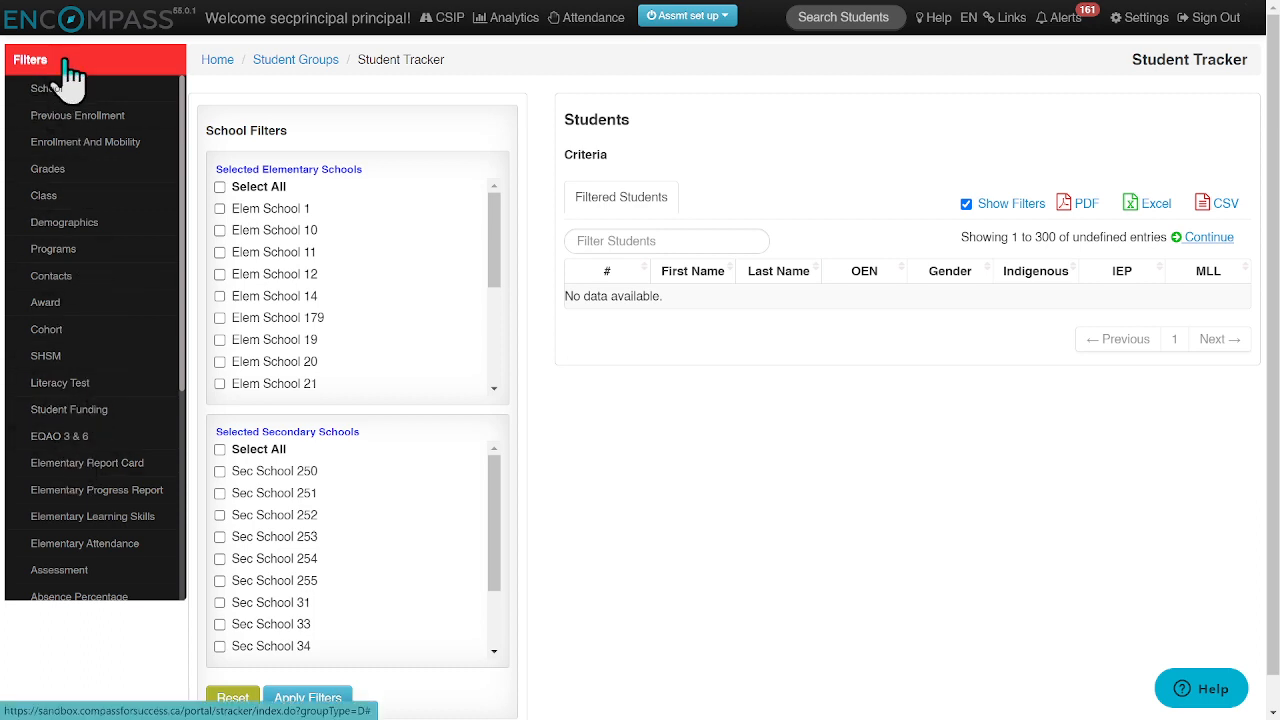
# - Filter the students by grade 09 and apply the filter
pyautogui.moveTo(184, 162)
pyautogui.mouseDown()
pyautogui.moveTo(174, 266)
pyautogui.moveTo(186, 372)
pyautogui.moveTo(175, 143)
pyautogui.mouseUp()
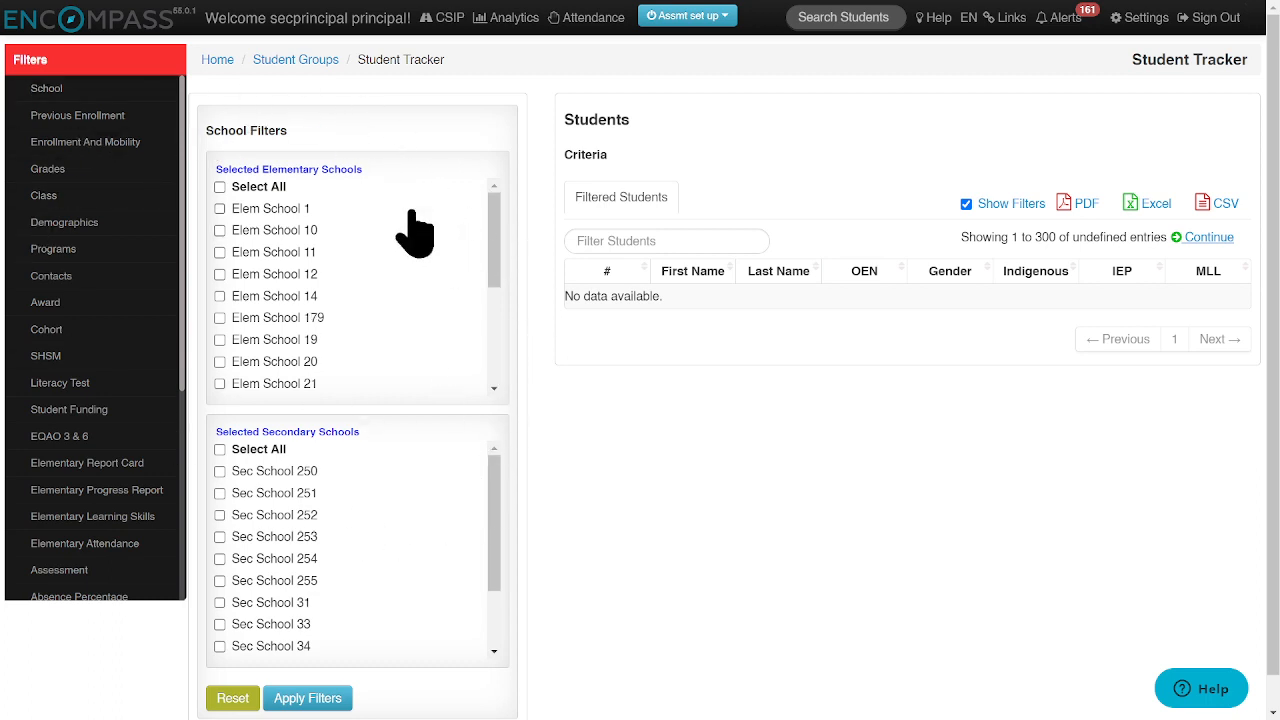
pyautogui.click(57, 180)
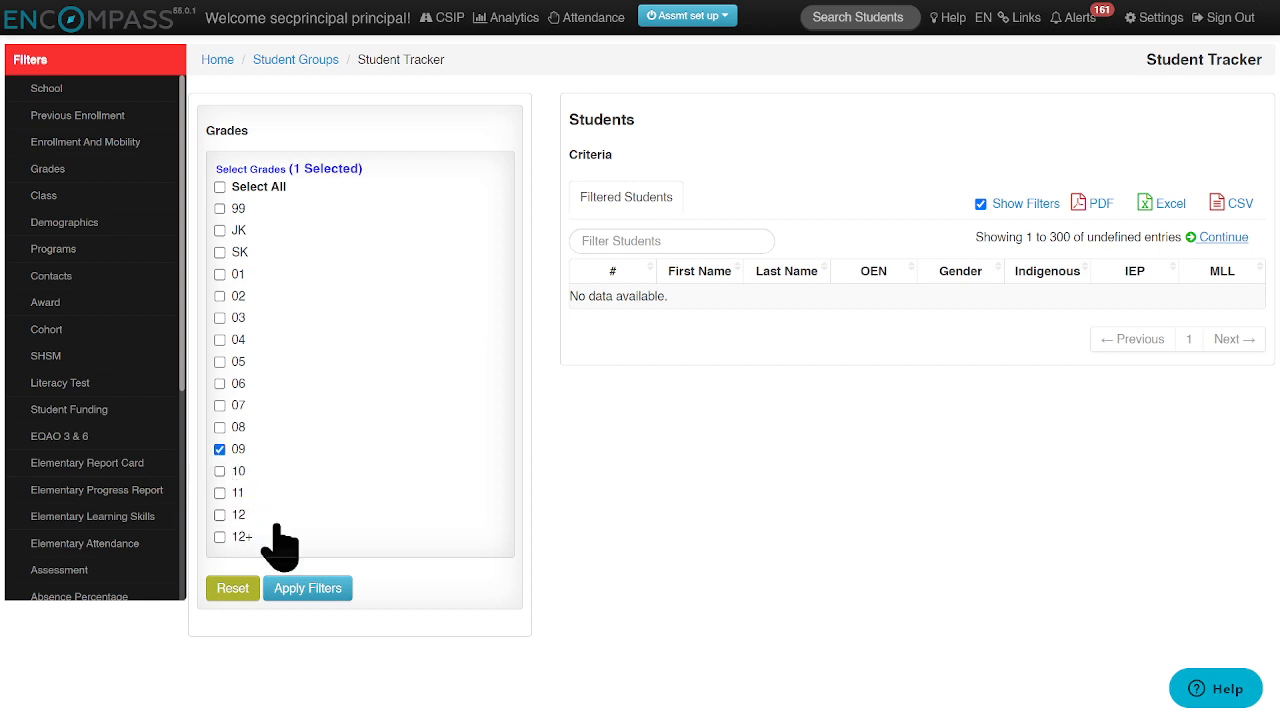
pyautogui.click(308, 588)
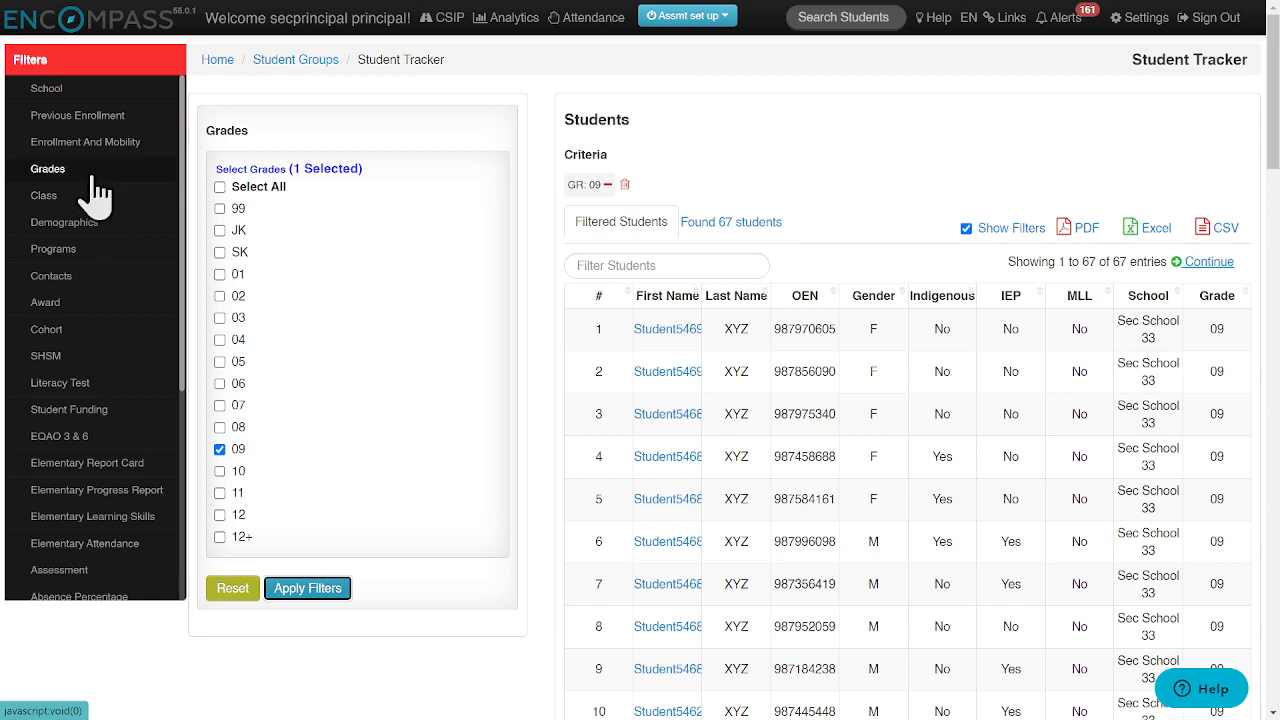
# - Add a Demographics filter with IEP set to Yes and apply it to the student list
pyautogui.click(62, 230)
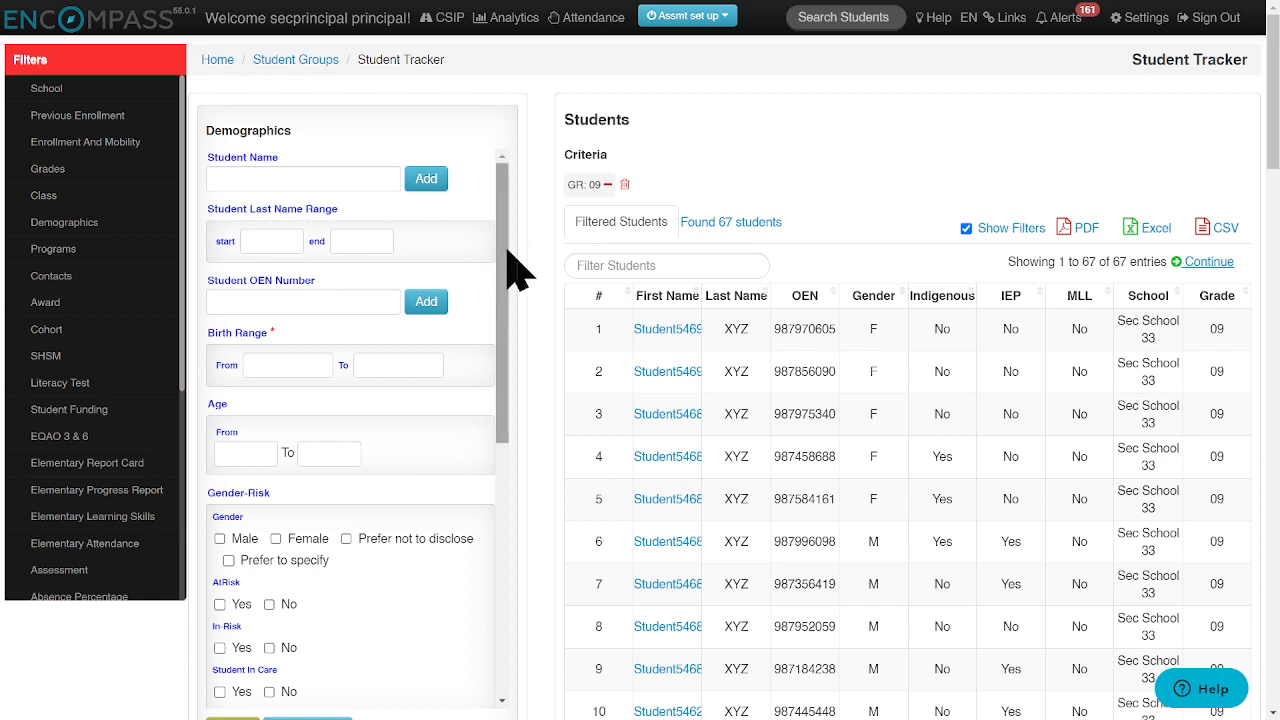
pyautogui.scroll(-1, 514, 271)
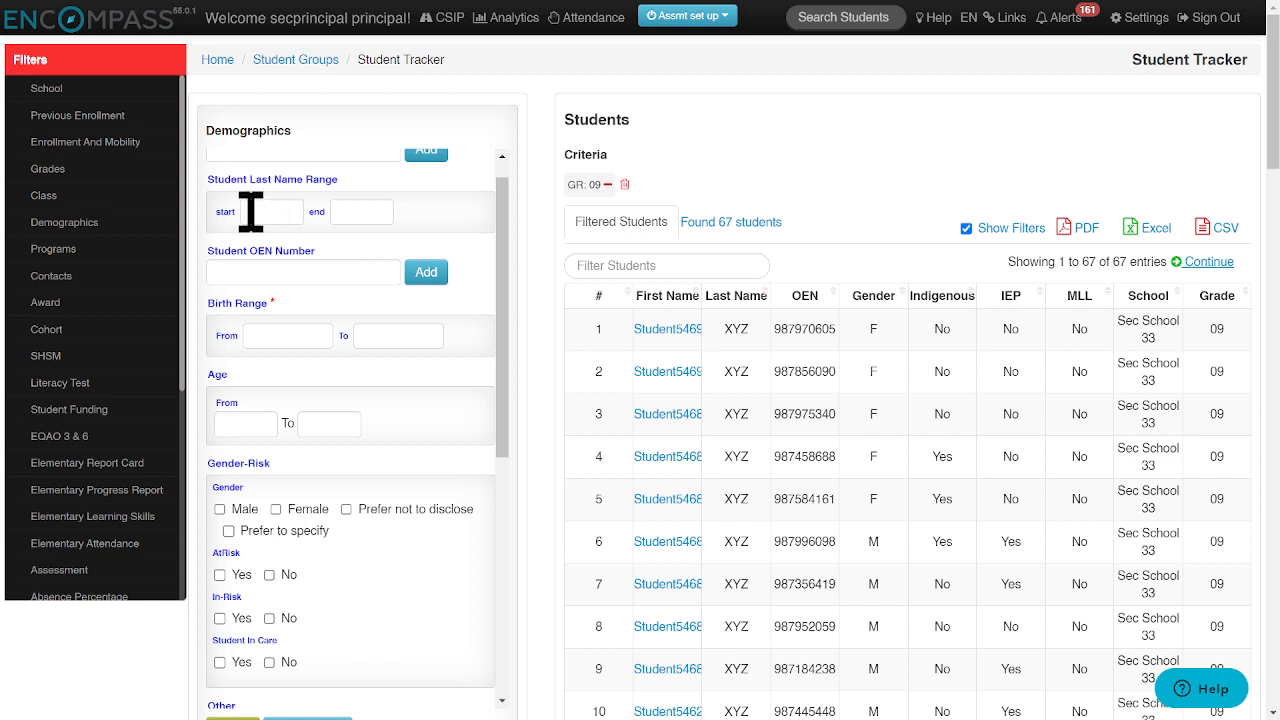
pyautogui.moveTo(508, 290); pyautogui.dragTo(447, 460)
pyautogui.click(219, 406)
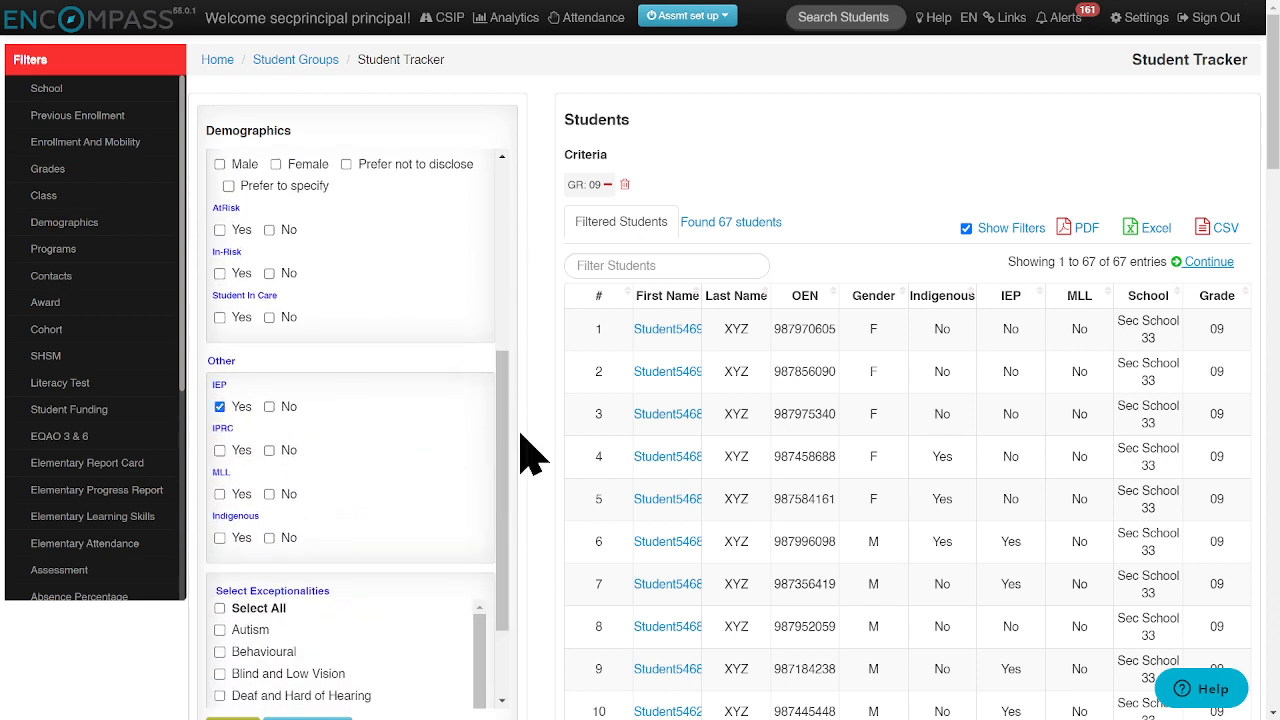
pyautogui.moveTo(510, 420); pyautogui.dragTo(508, 491)
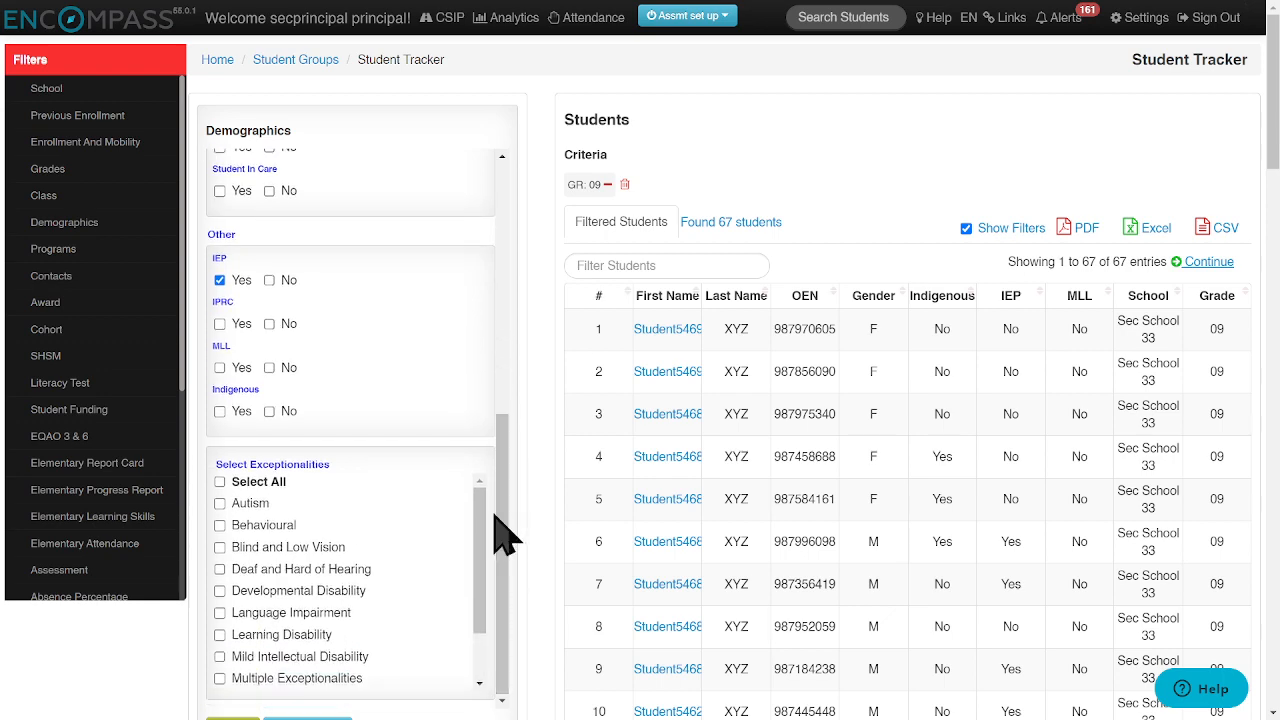
pyautogui.scroll(-2, 410, 500)
pyautogui.scroll(-3, 530, 486)
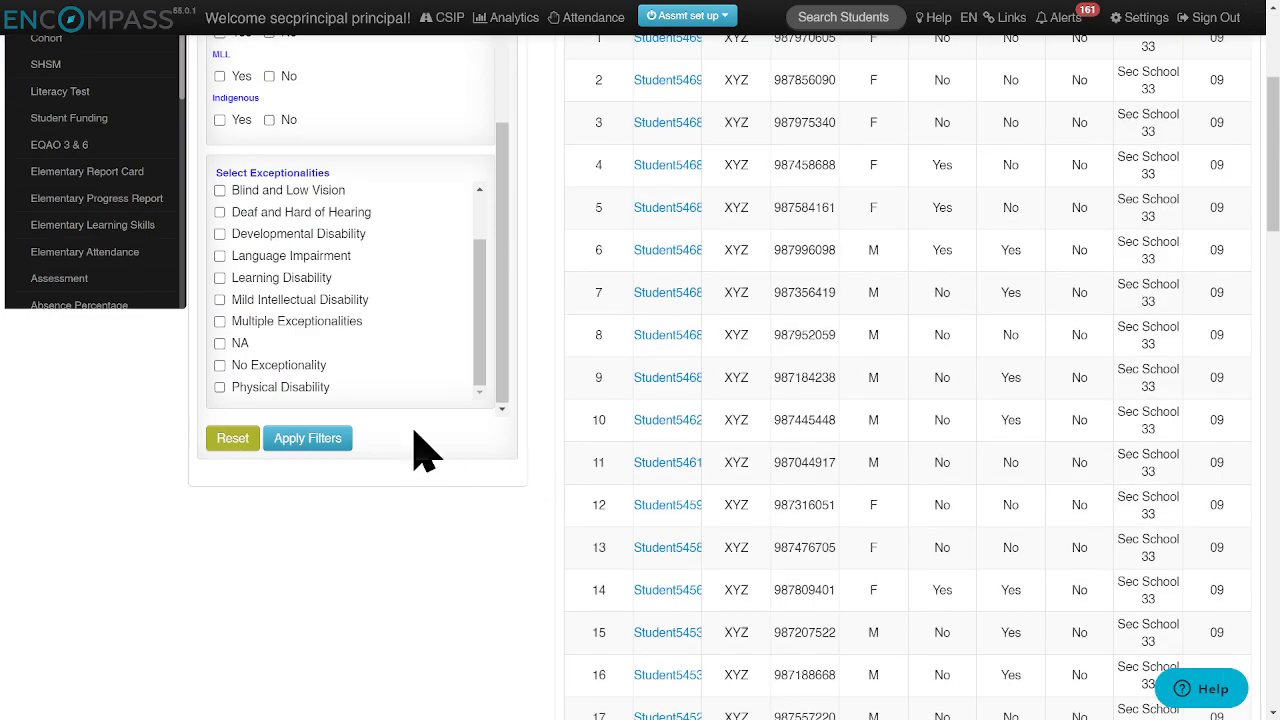
pyautogui.click(306, 440)
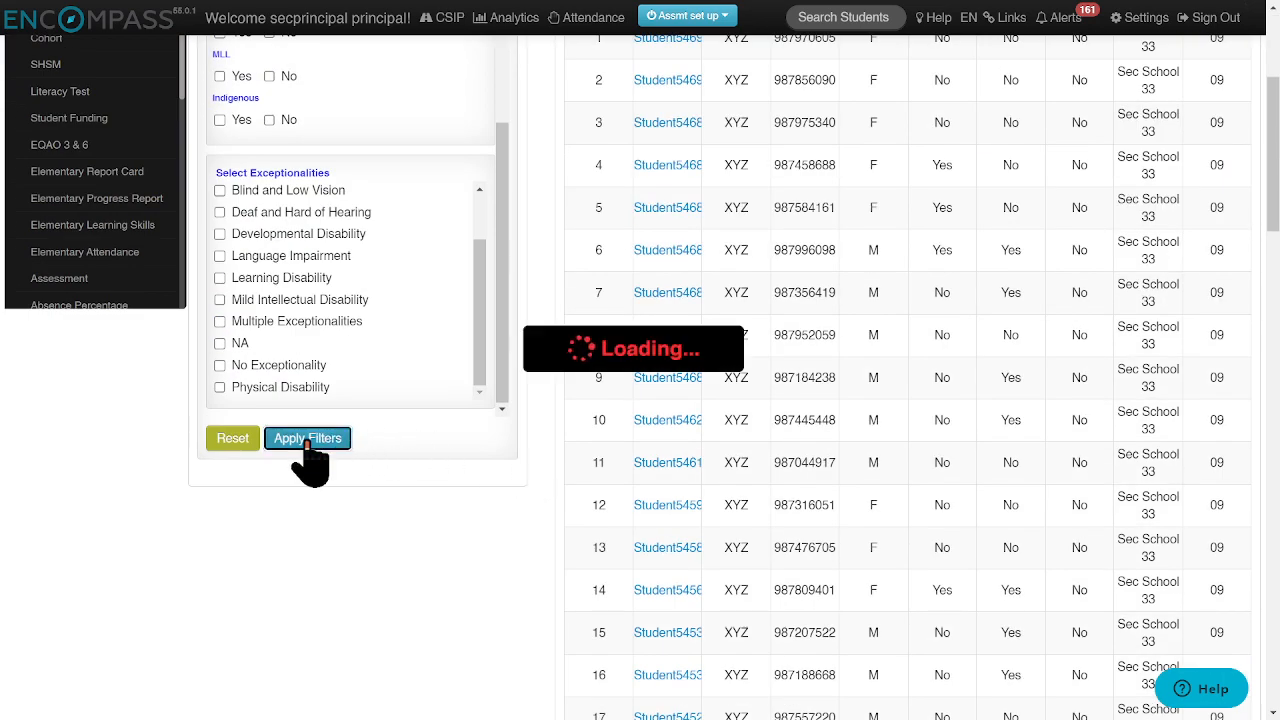
# - Set the Secondary Achievement filter to Final Marks for the 2022-2023 school year
pyautogui.scroll(1, 540, 405)
pyautogui.scroll(3, 540, 405)
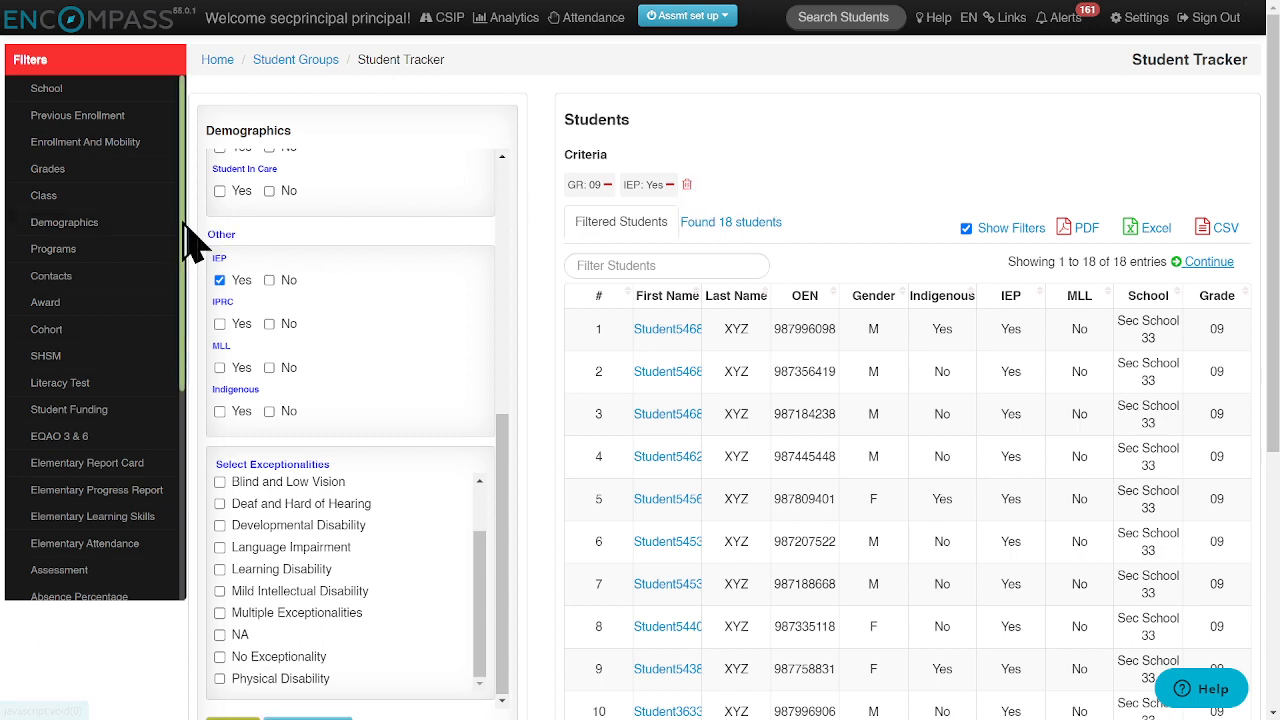
pyautogui.scroll(-1, 185, 240)
pyautogui.moveTo(182, 224); pyautogui.dragTo(185, 405)
pyautogui.click(86, 360)
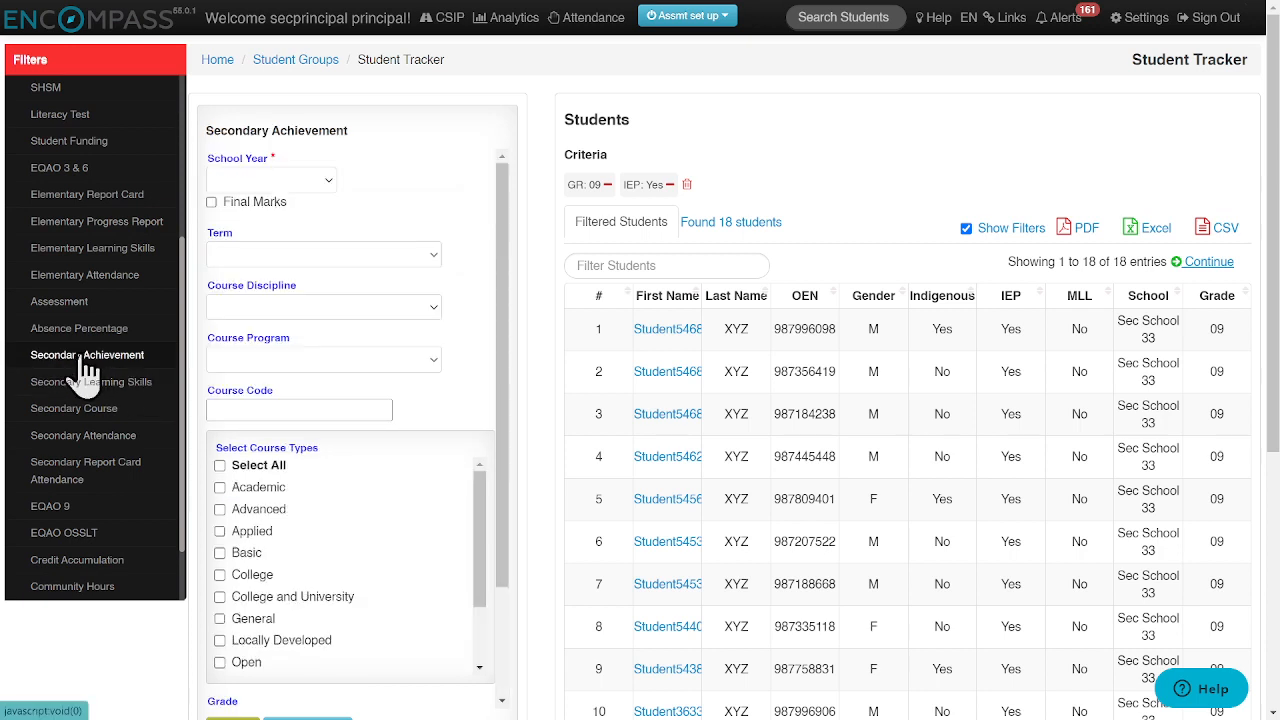
pyautogui.click(326, 184)
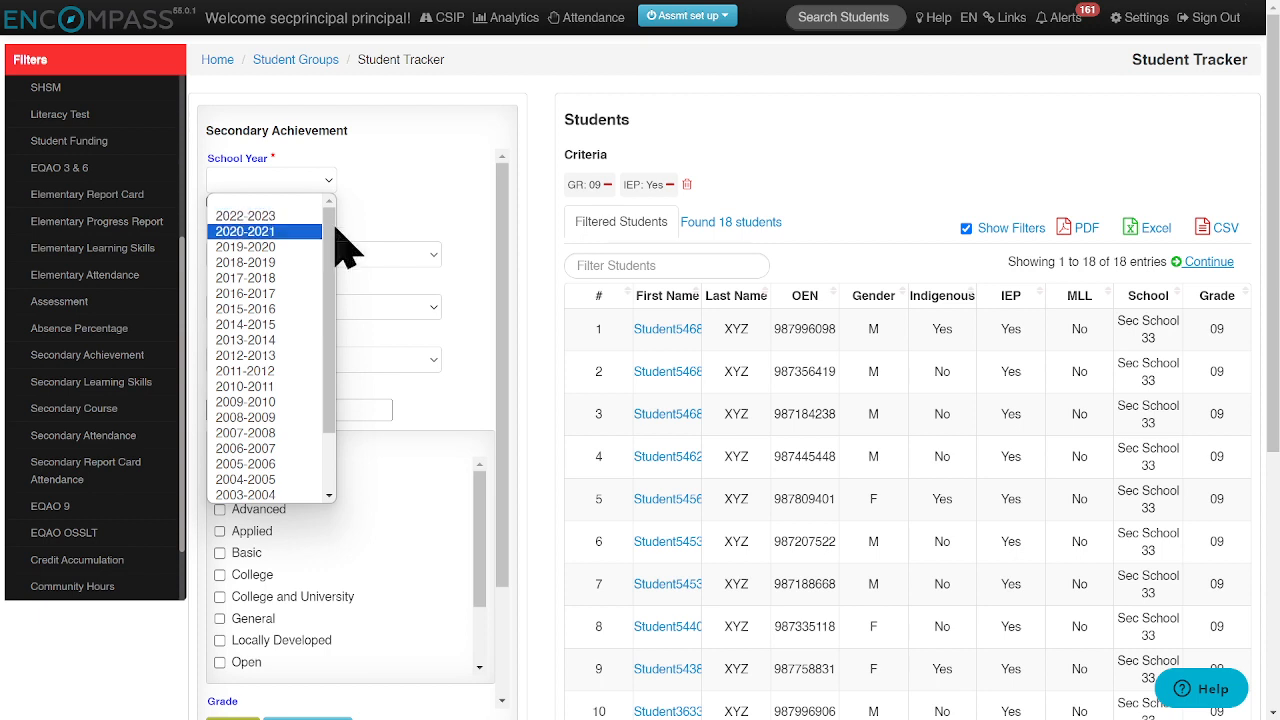
pyautogui.click(413, 210)
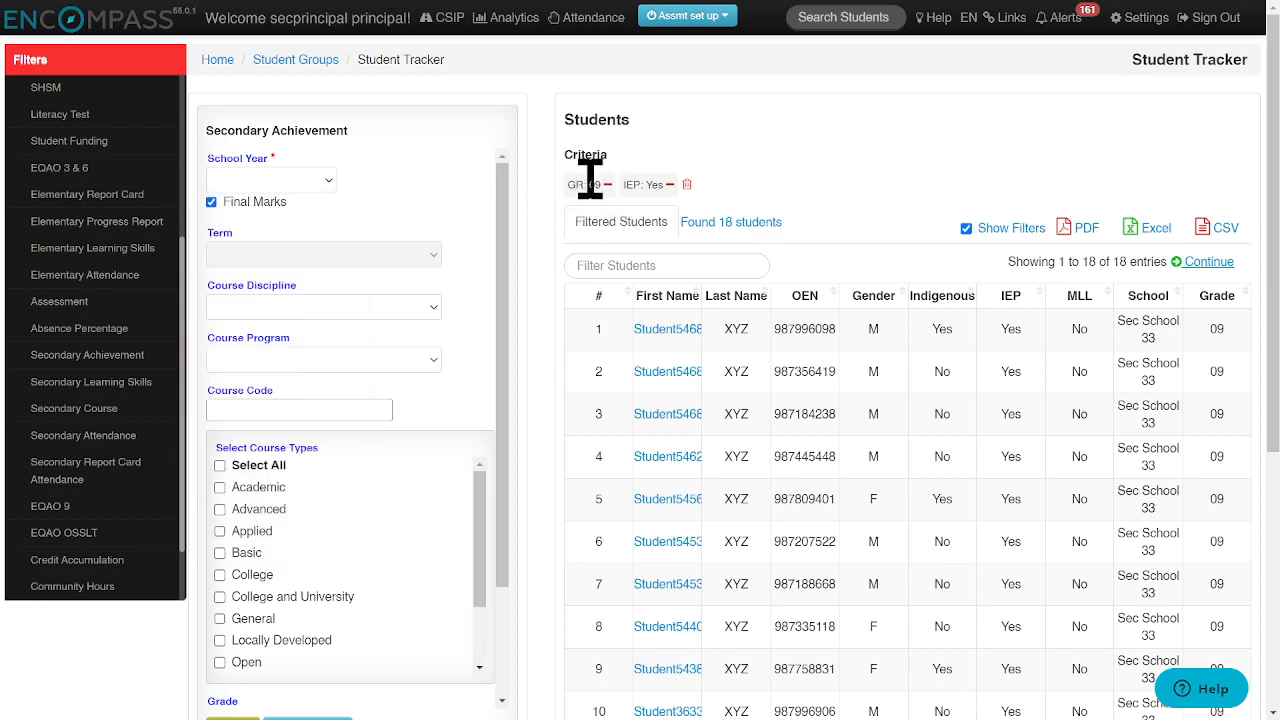
pyautogui.click(290, 181)
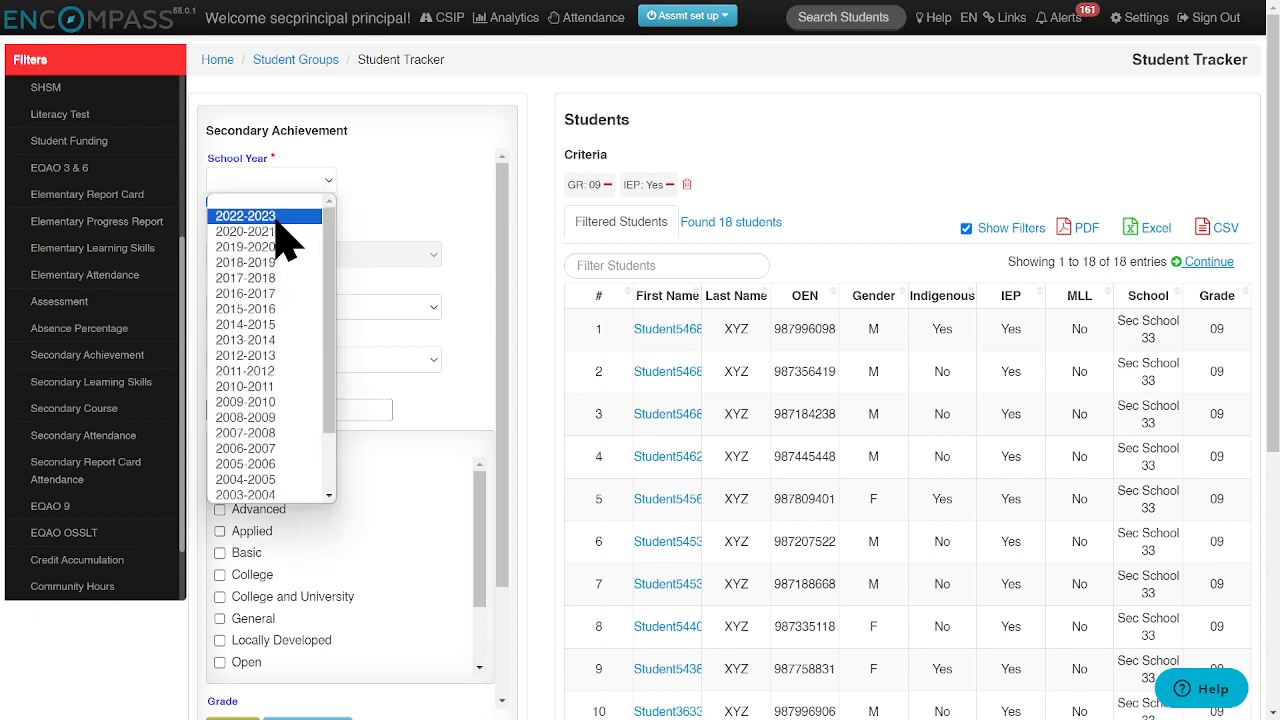
pyautogui.click(277, 221)
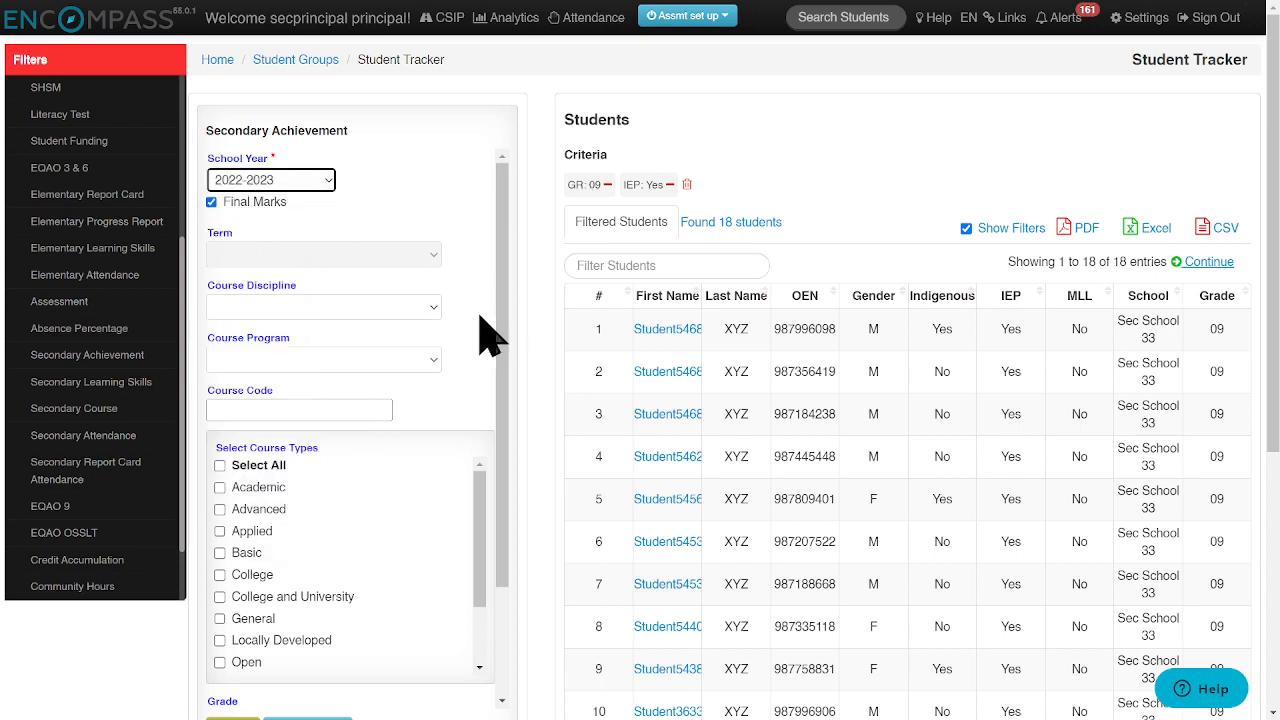
# - Enter a mark range from 0 to 69 in the Secondary Achievement filter
pyautogui.moveTo(504, 340); pyautogui.dragTo(508, 449)
pyautogui.scroll(-3, 425, 525)
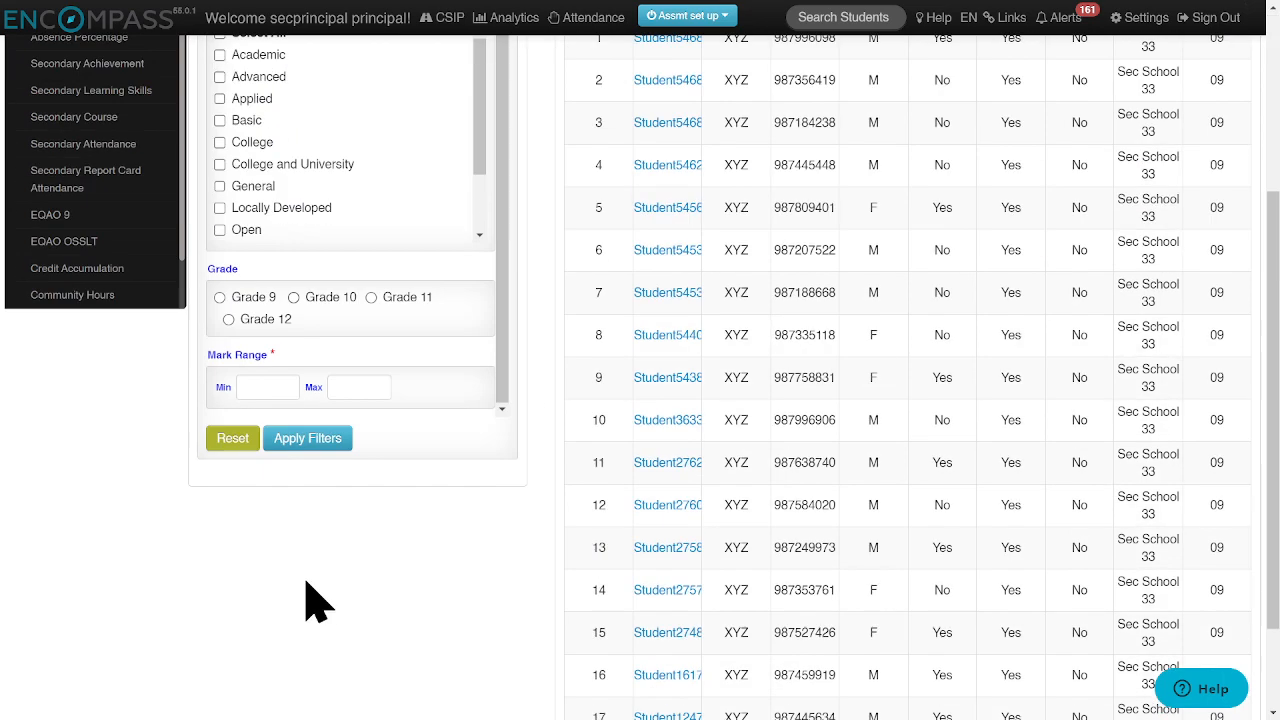
pyautogui.click(262, 385)
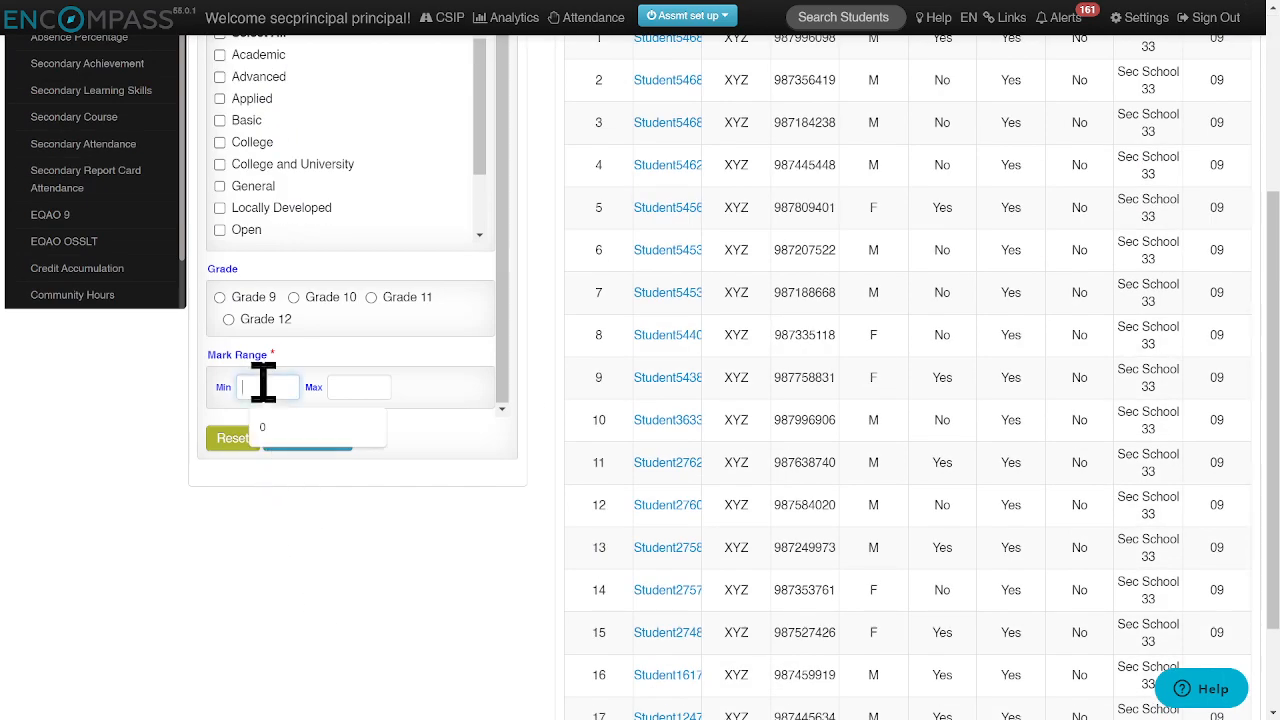
pyautogui.click(286, 440)
pyautogui.click(360, 386)
pyautogui.write('69')
pyautogui.scroll(3, 429, 400)
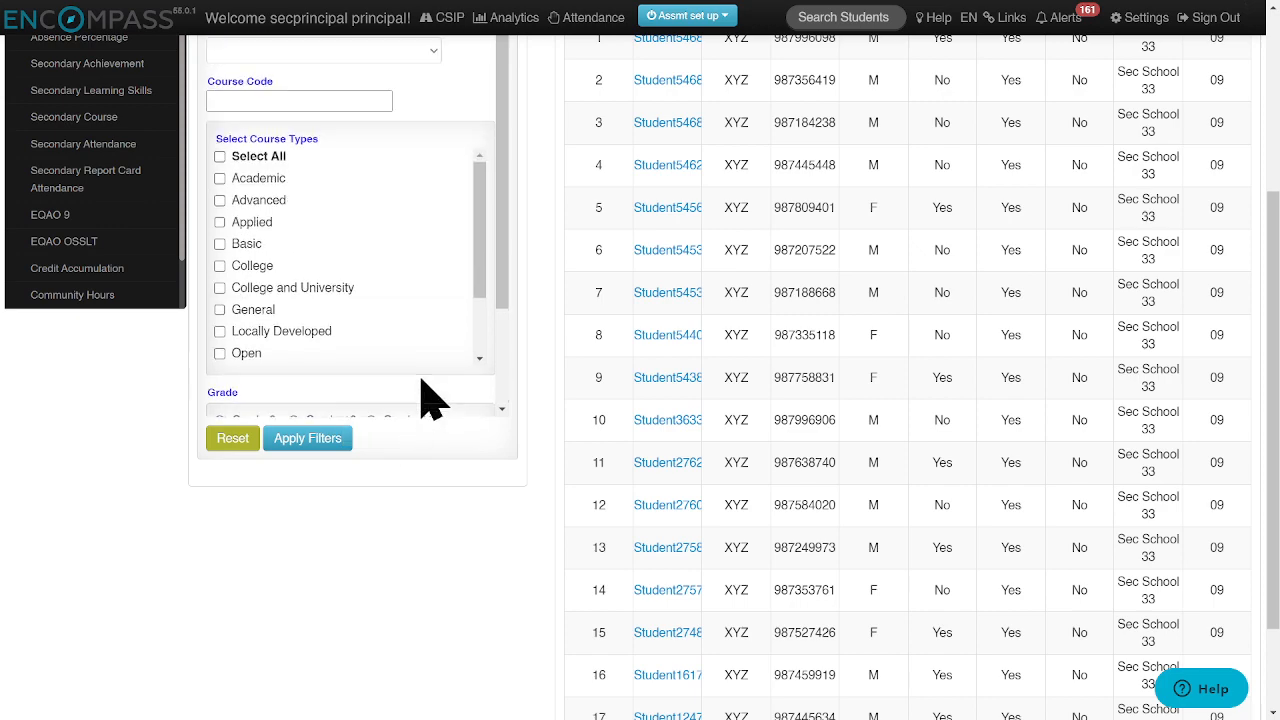
pyautogui.click(331, 462)
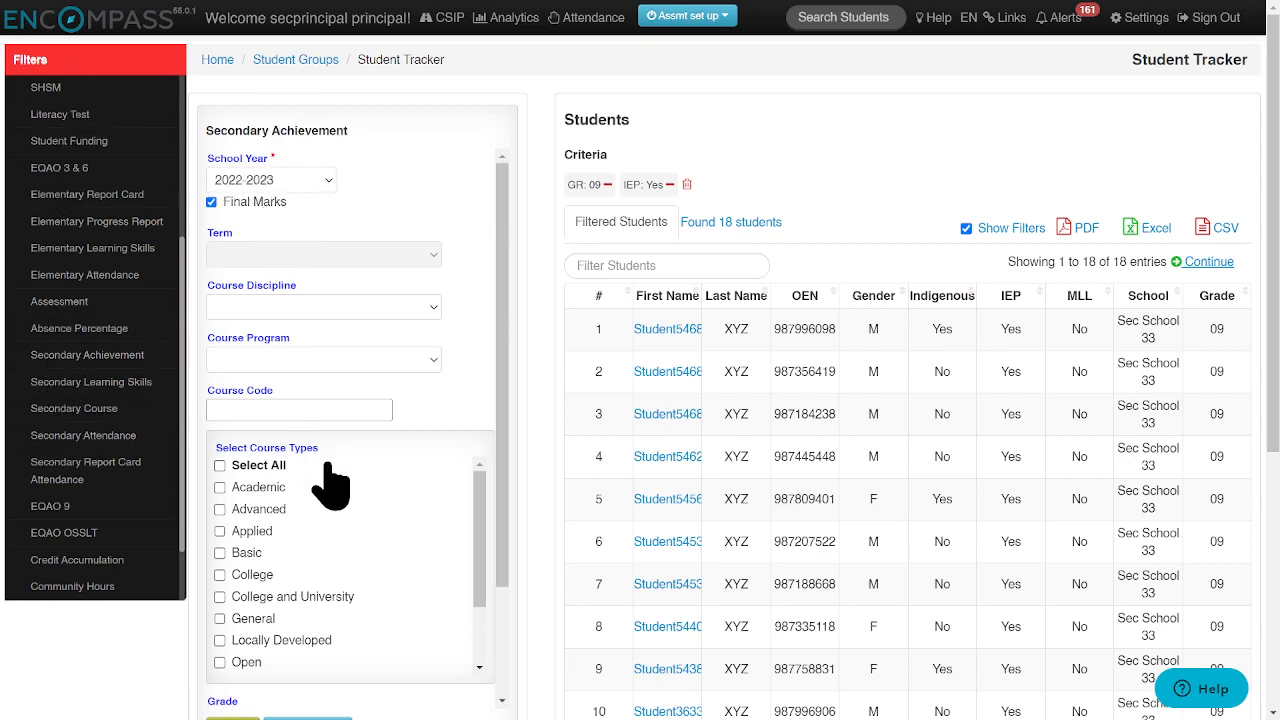
# - Reset the Secondary Achievement filter without applying it
pyautogui.scroll(-2, 328, 470)
pyautogui.scroll(-5, 471, 486)
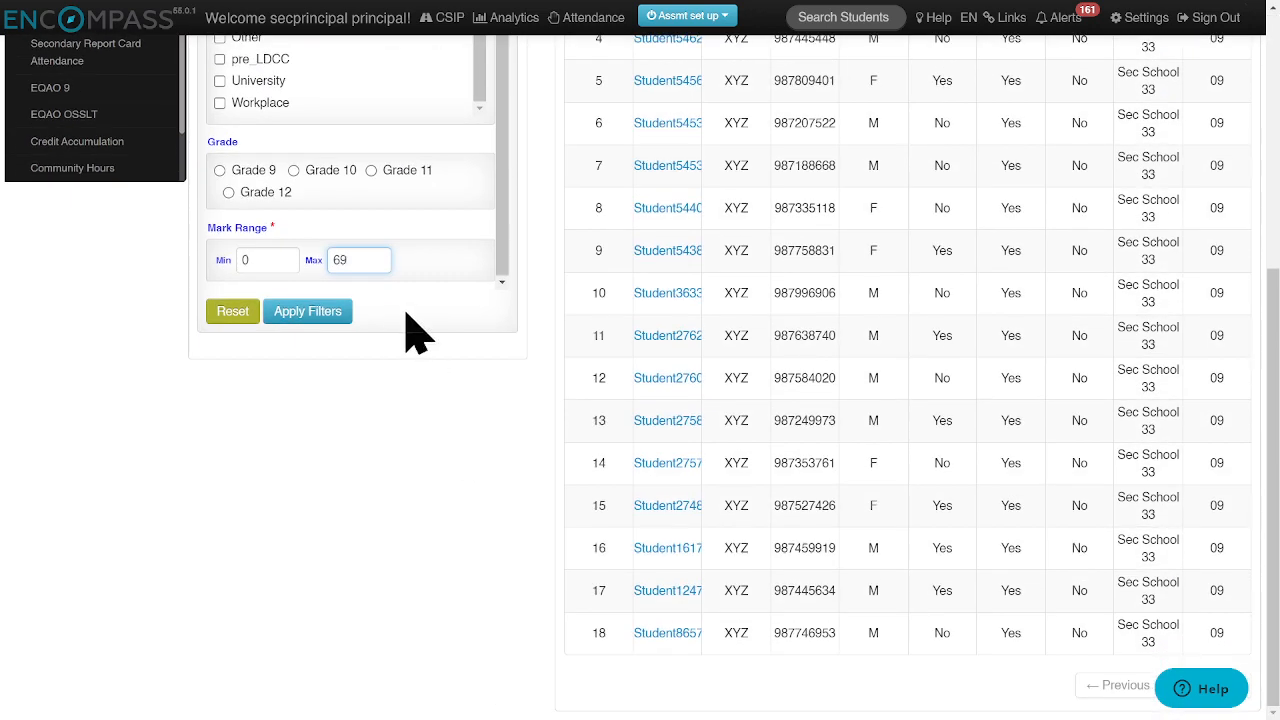
pyautogui.click(236, 313)
# - Continue to group creation with the filtered students, naming the group "gr9 students with an IEP" and describing it as "gr9 + IEP"
pyautogui.scroll(5, 260, 310)
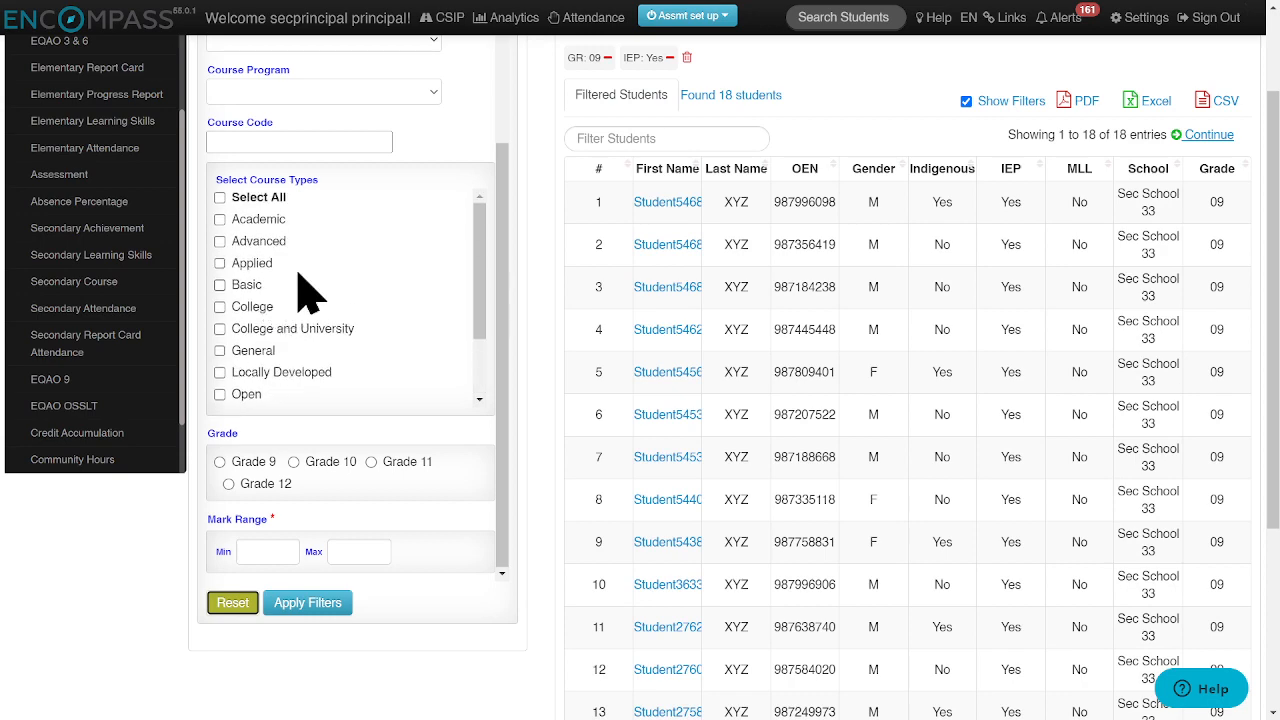
pyautogui.scroll(2, 700, 115)
pyautogui.scroll(1, 712, 125)
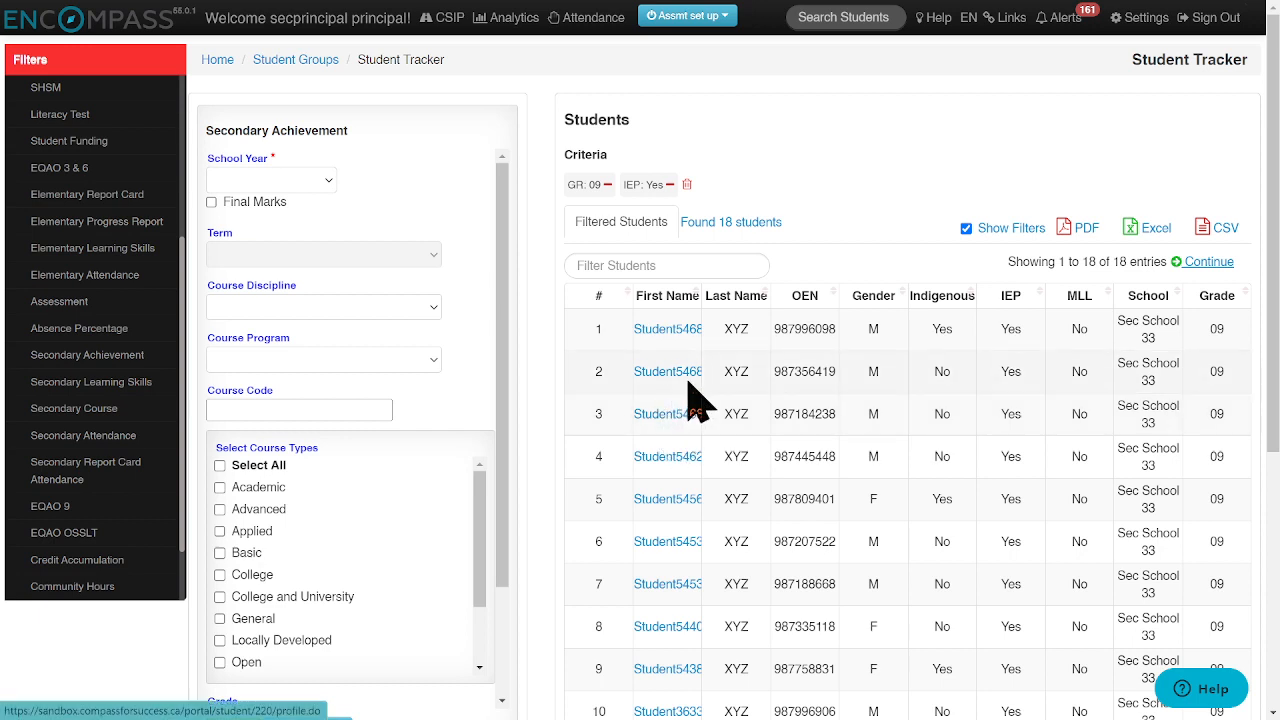
pyautogui.click(1210, 263)
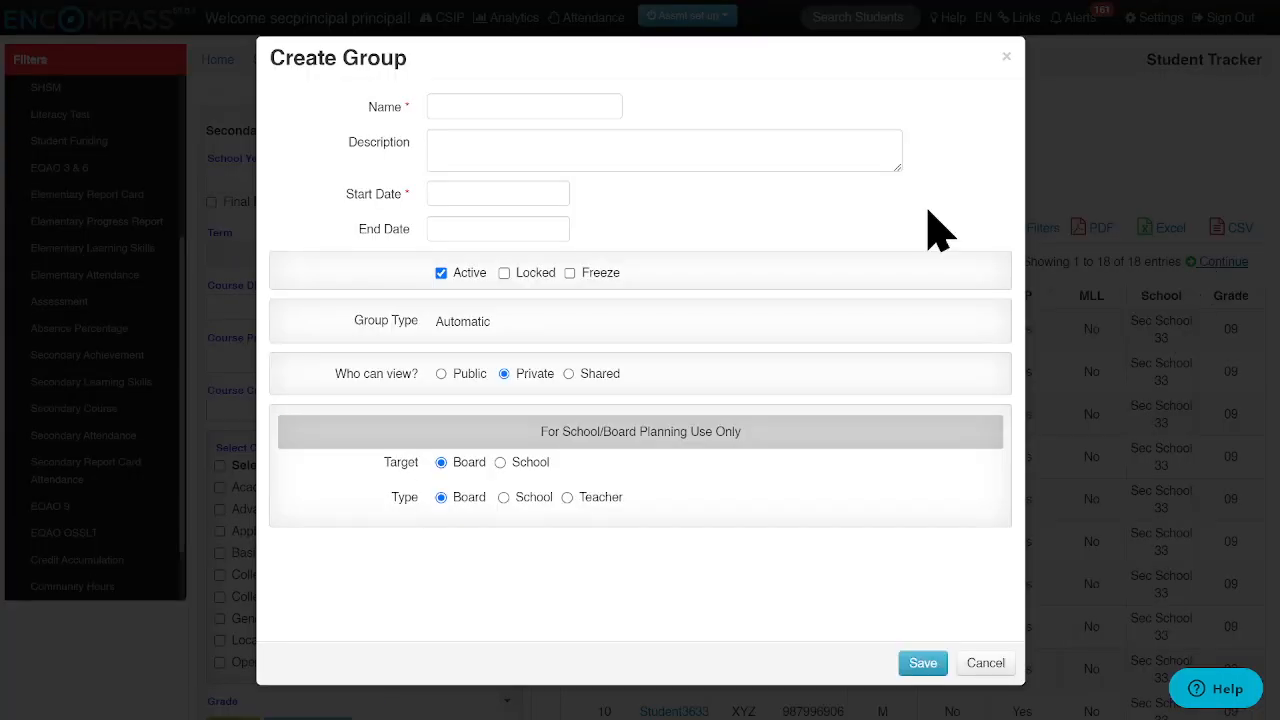
pyautogui.click(528, 107)
pyautogui.write('gr')
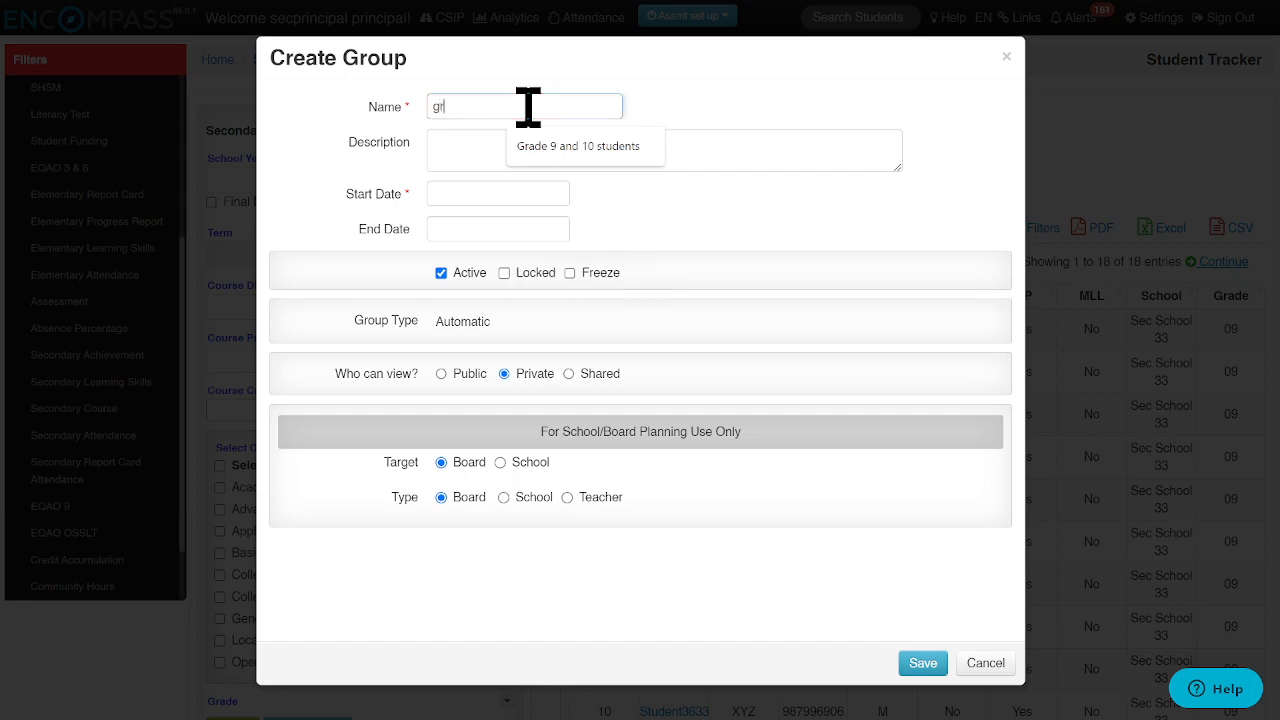
pyautogui.write('9 student')
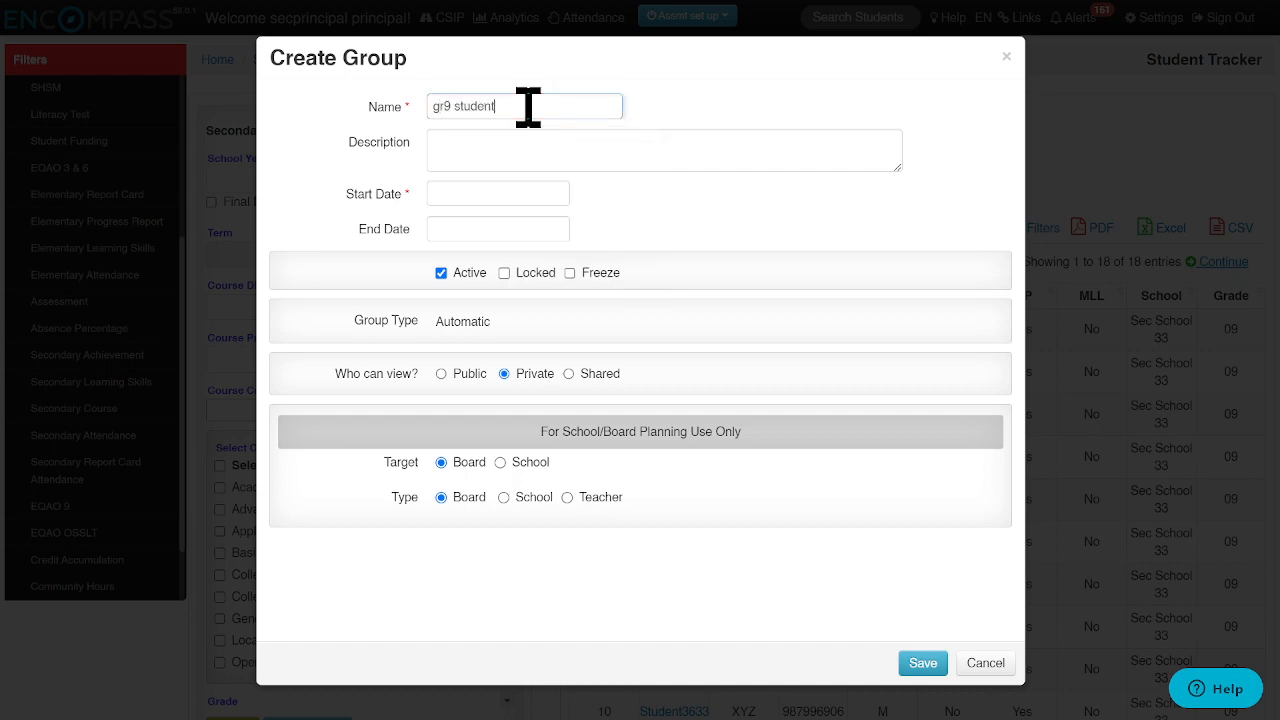
pyautogui.write('s with an IEP')
pyautogui.click(487, 152)
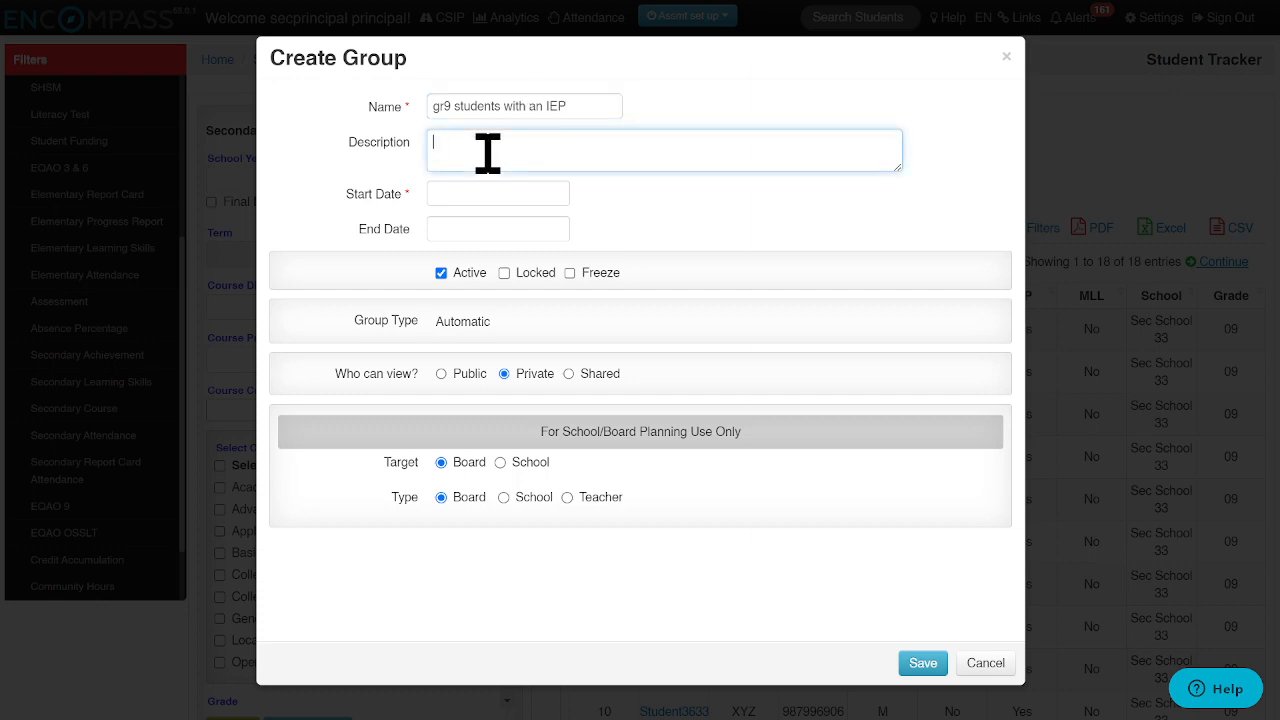
pyautogui.write('gr9 + IEP')
# - Set the new group's start date to 09/05/2023 and its end date to 06/28/2024
pyautogui.click(465, 195)
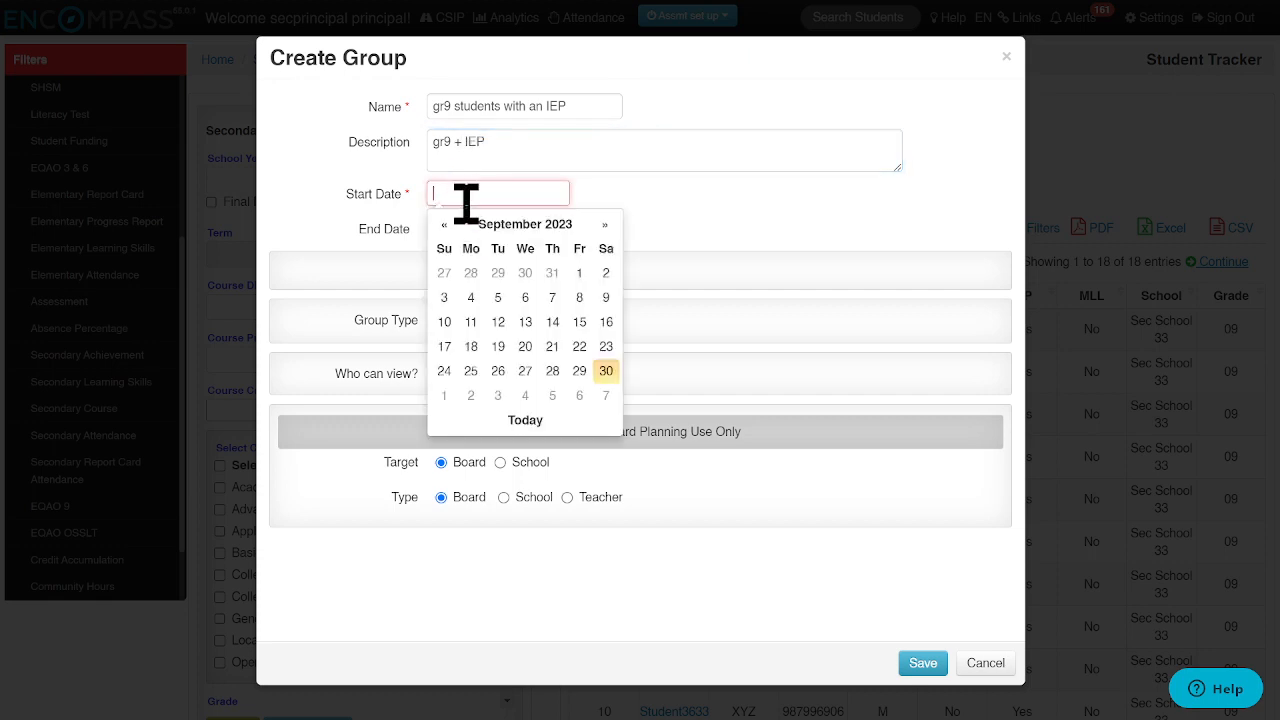
pyautogui.click(497, 297)
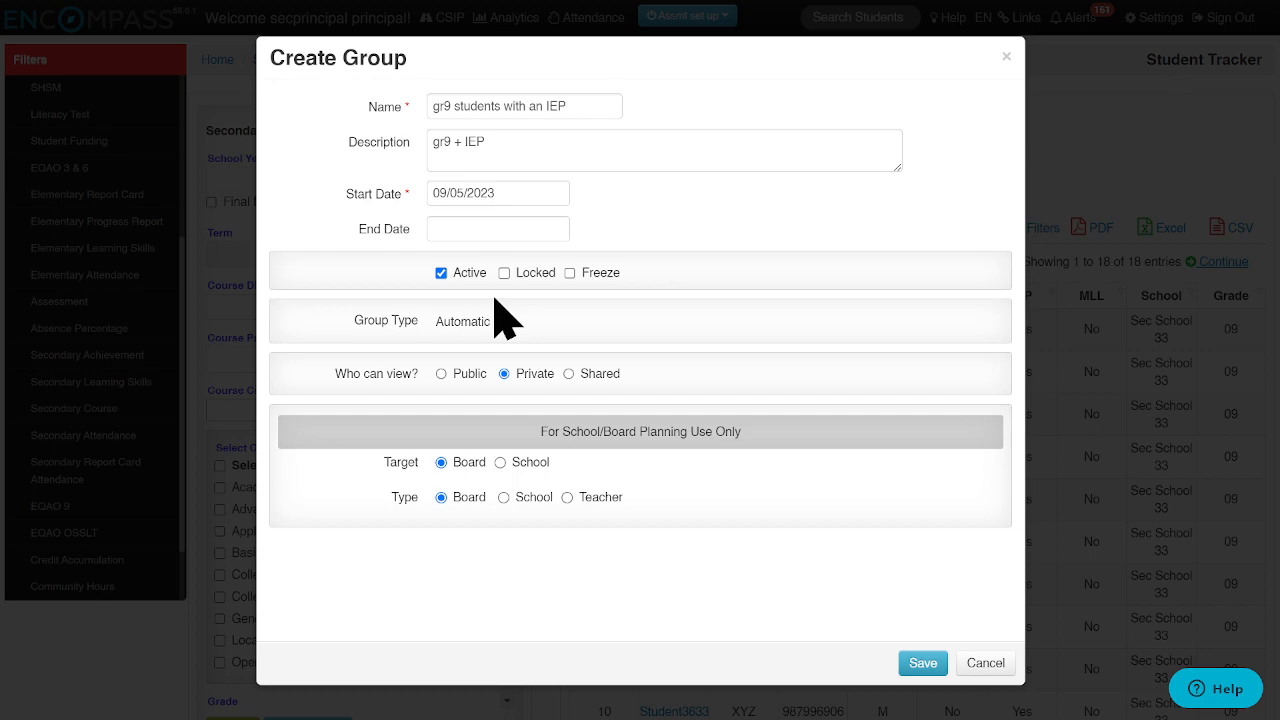
pyautogui.click(500, 235)
pyautogui.click(604, 262)
pyautogui.click(604, 262)
pyautogui.click(604, 262)
pyautogui.click(604, 262)
pyautogui.click(604, 262)
pyautogui.click(604, 262)
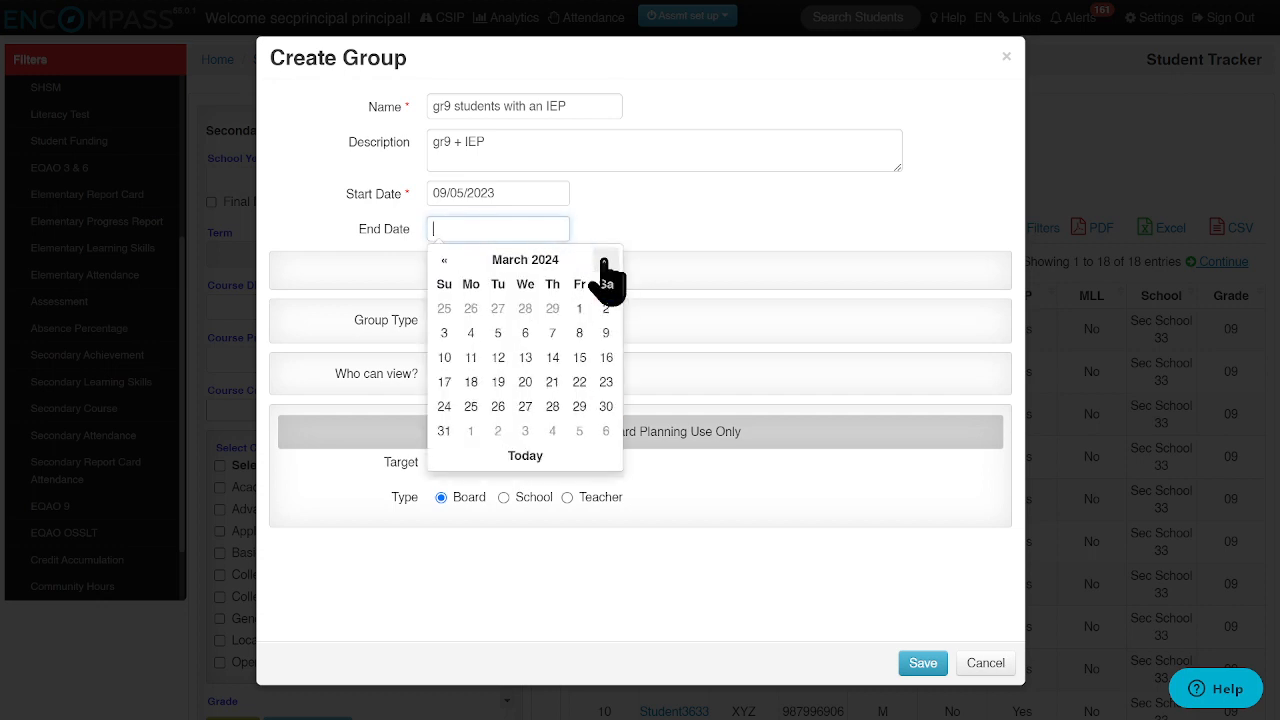
pyautogui.click(604, 262)
pyautogui.click(604, 262)
pyautogui.click(604, 262)
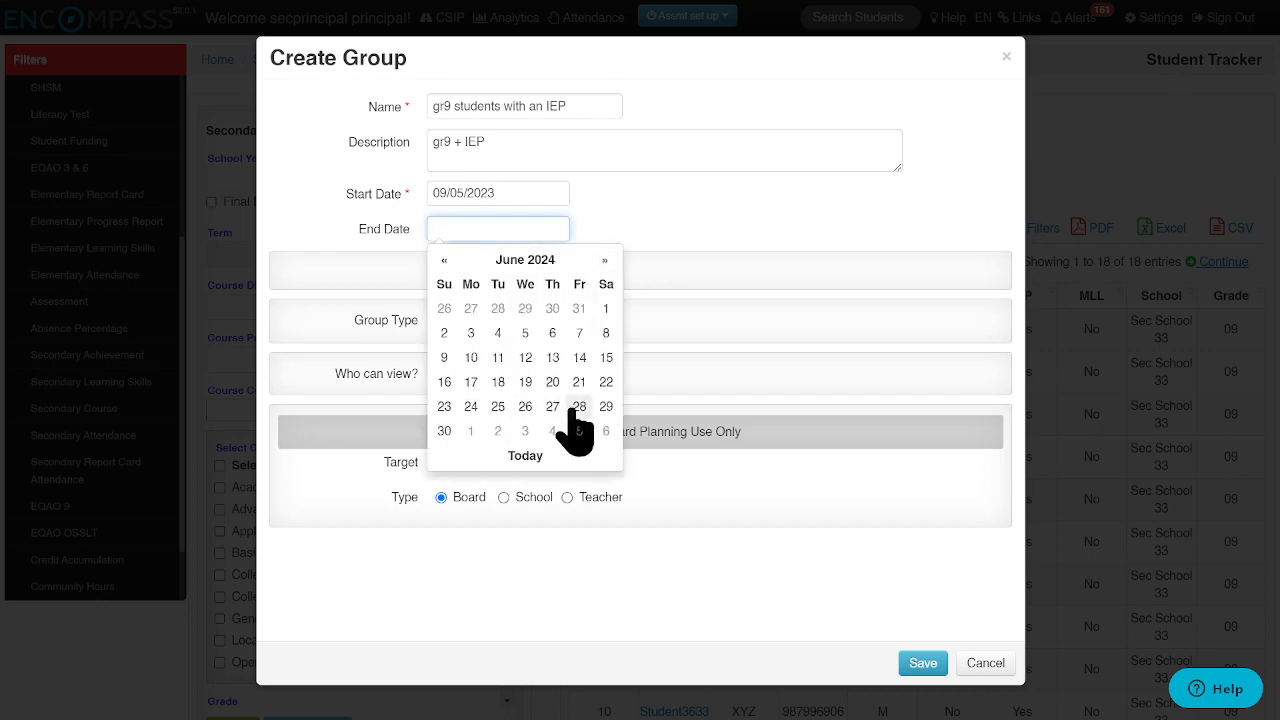
pyautogui.click(578, 406)
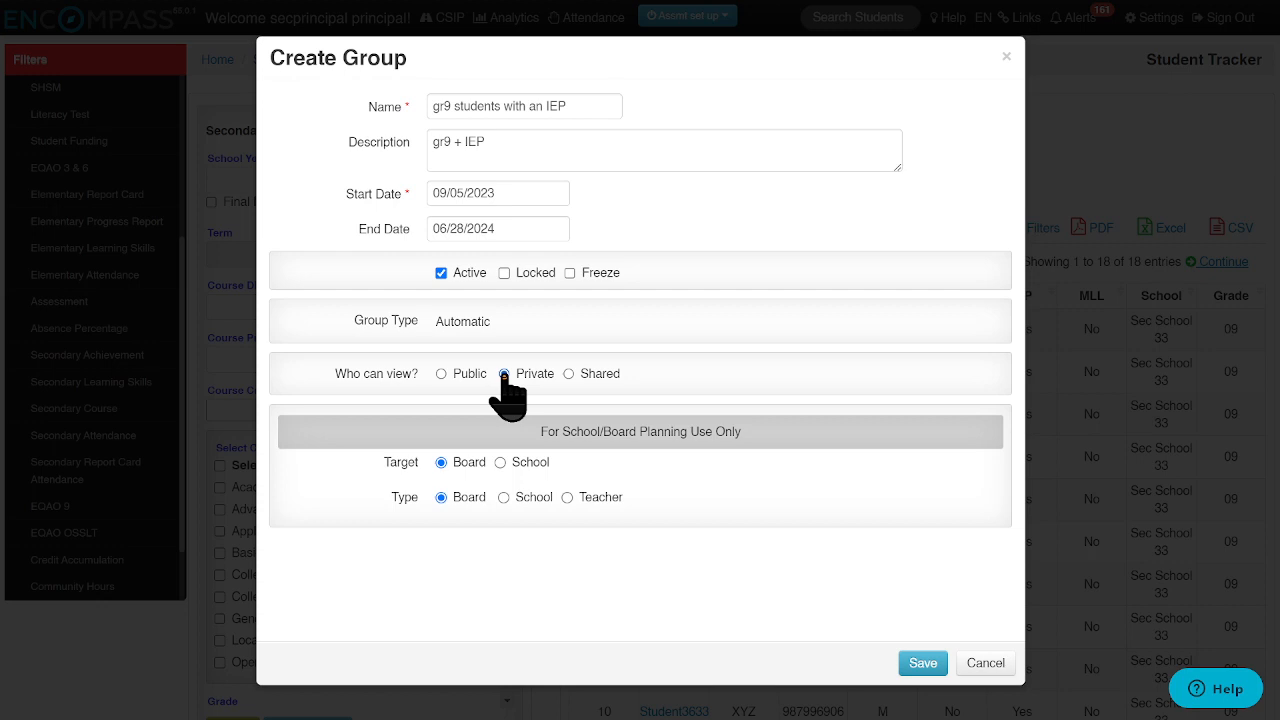
# - Try sharing the group by viewing the staff selection list, and return the group's visibility to Private
pyautogui.click(568, 375)
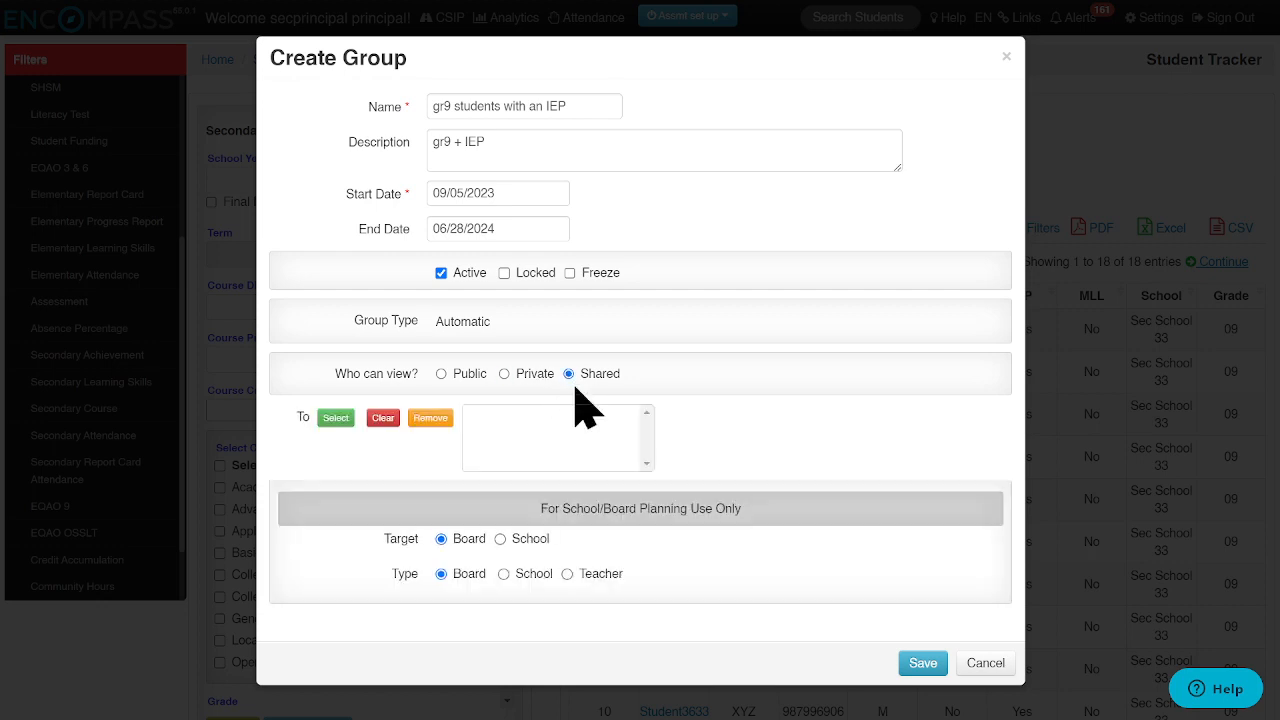
pyautogui.click(335, 420)
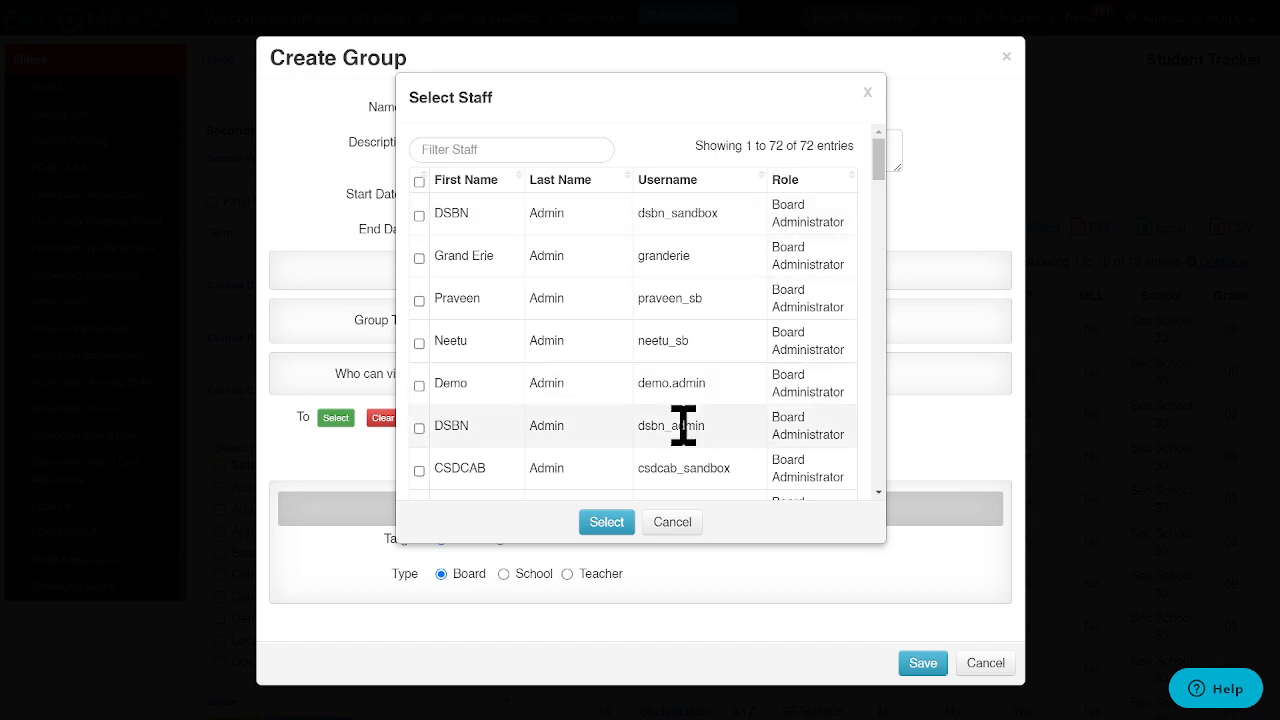
pyautogui.click(672, 522)
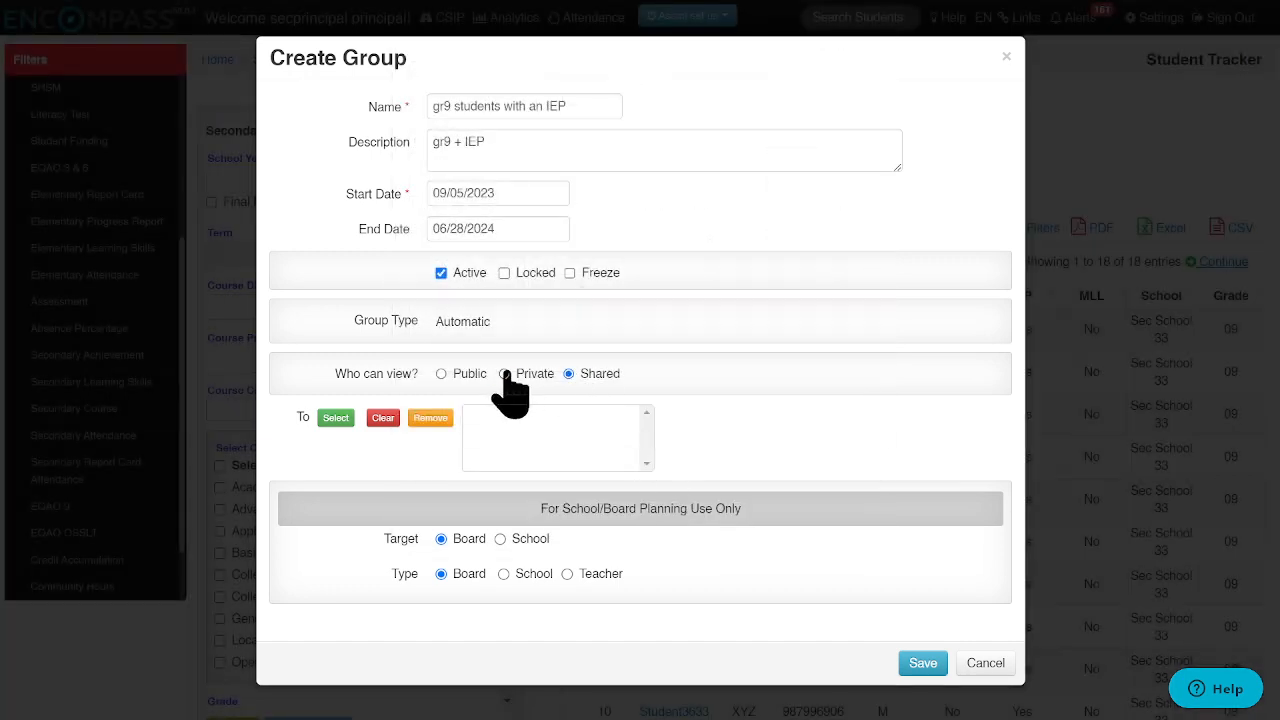
pyautogui.click(505, 374)
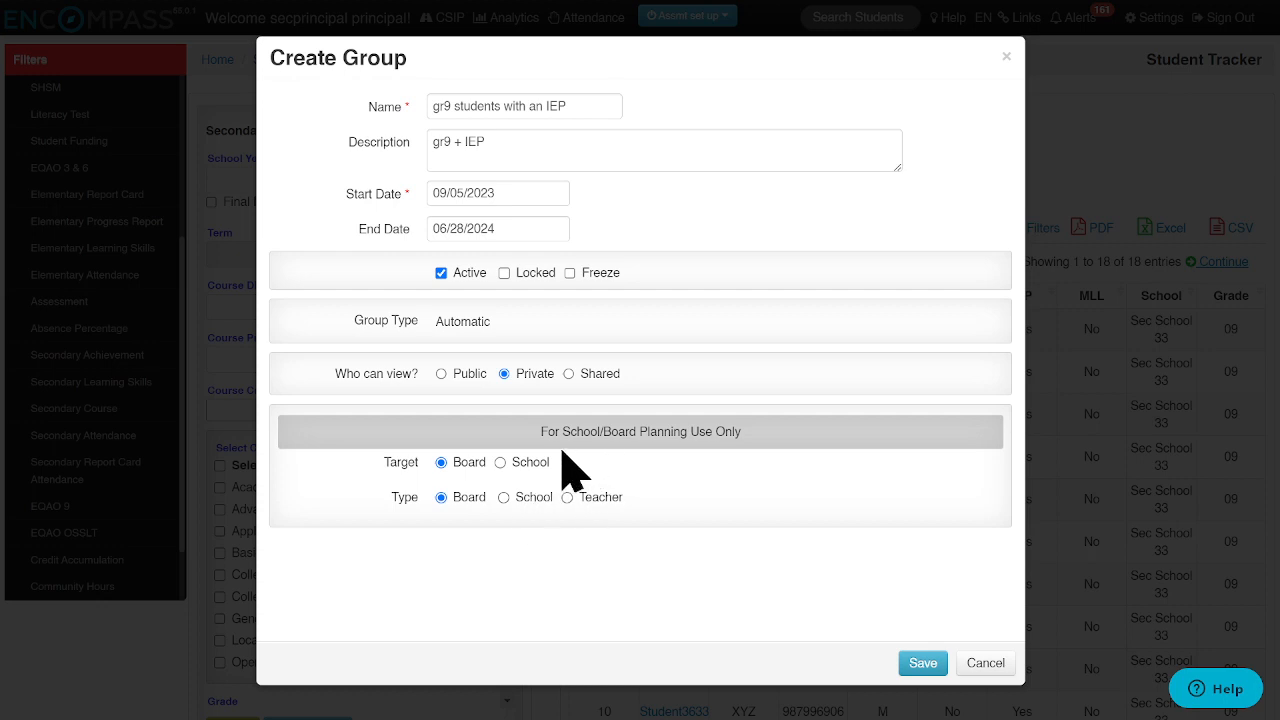
# - Set the group's planning target and type to School, and save the group
pyautogui.click(501, 463)
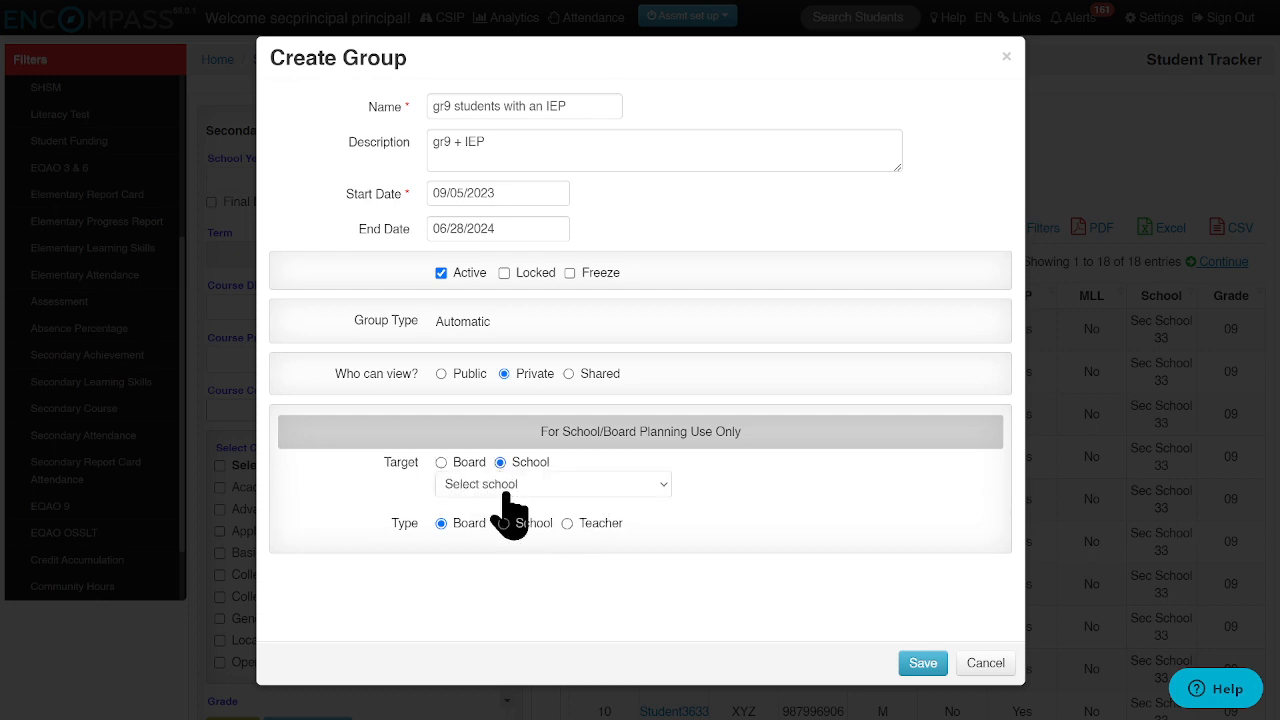
pyautogui.click(506, 486)
pyautogui.click(502, 521)
pyautogui.click(503, 523)
pyautogui.click(922, 663)
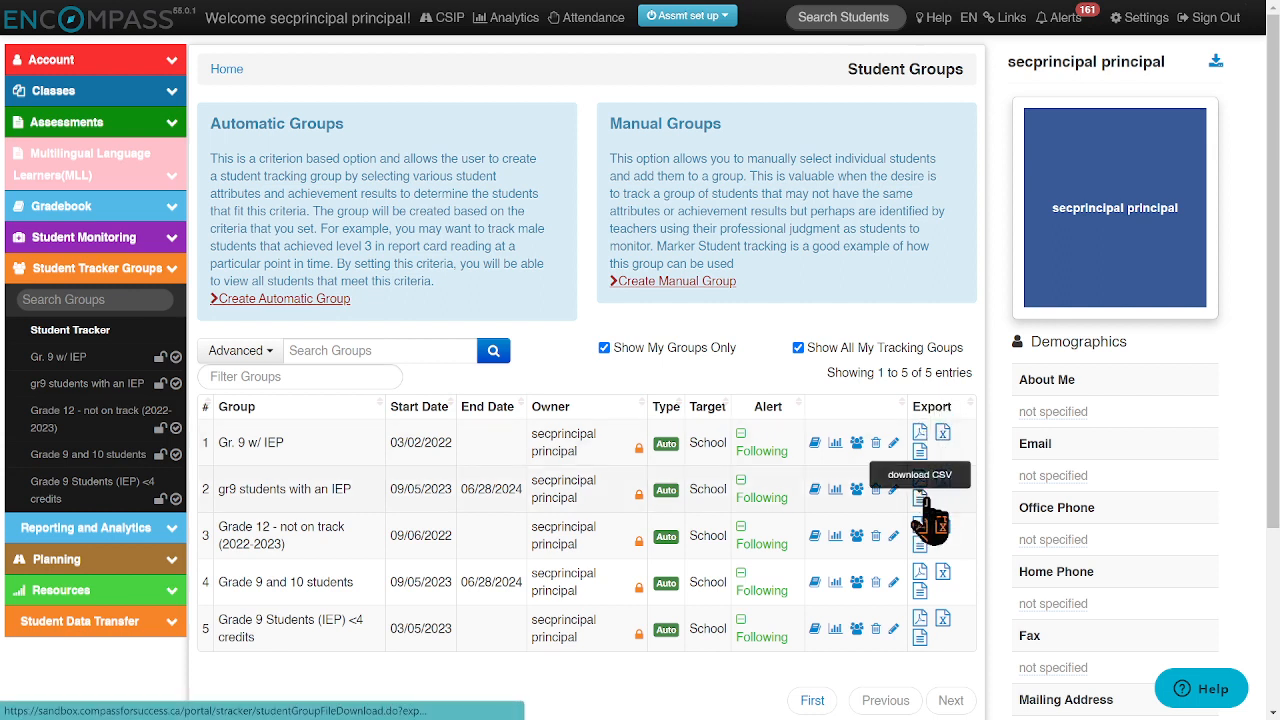
# - Open the student group profile of "gr9 students with an IEP"
pyautogui.click(815, 489)
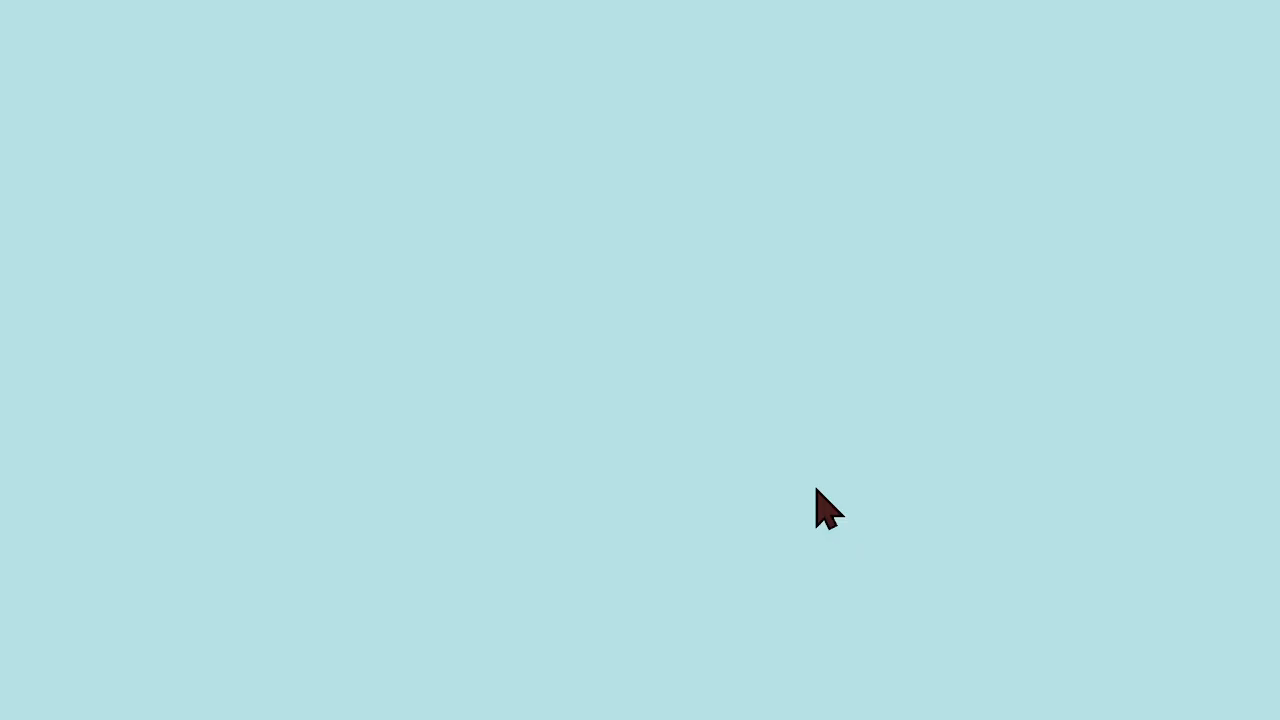
pyautogui.moveTo(557, 2)
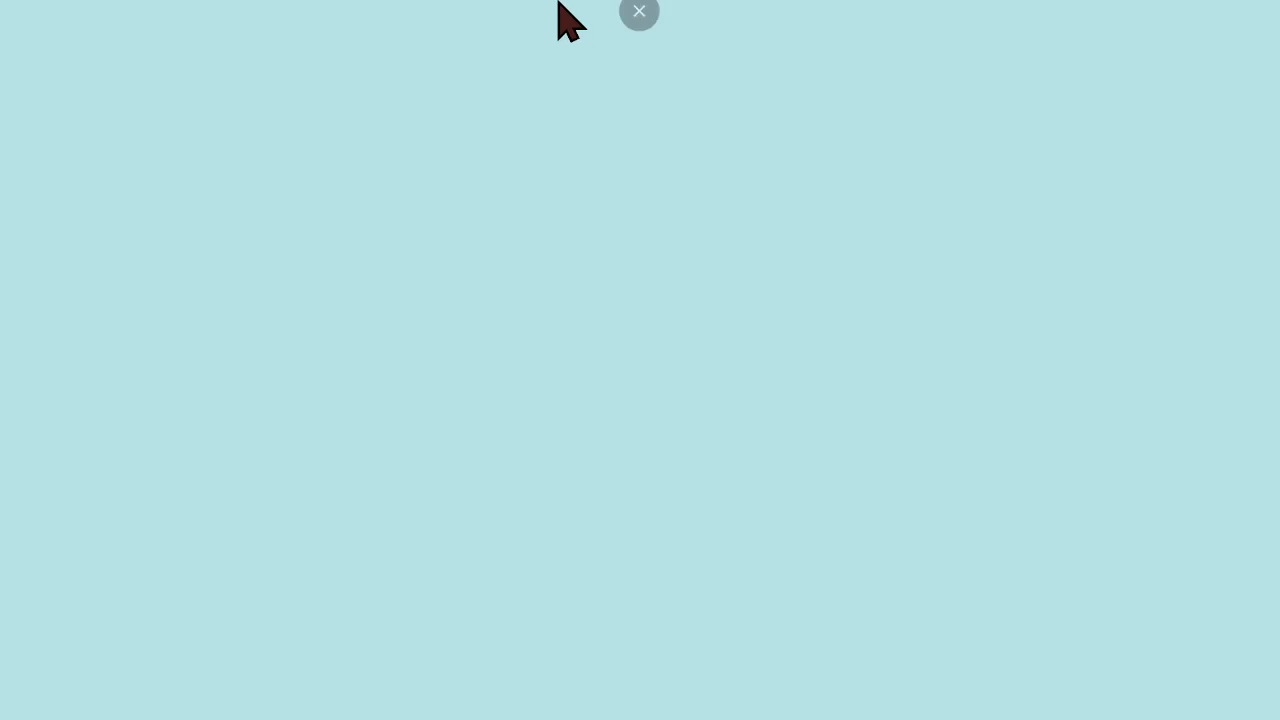
pyautogui.click(651, 61)
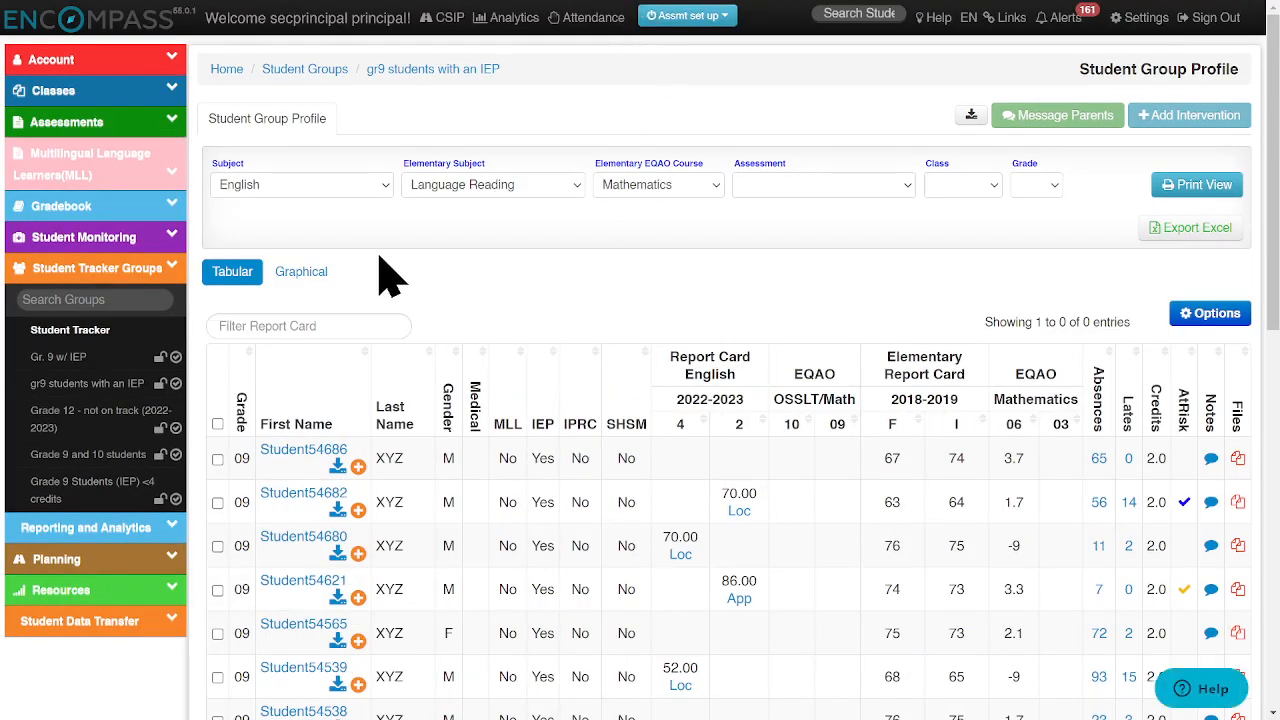
# - Set both the Subject and the Elementary Subject of the group profile to Mathematics
pyautogui.click(306, 190)
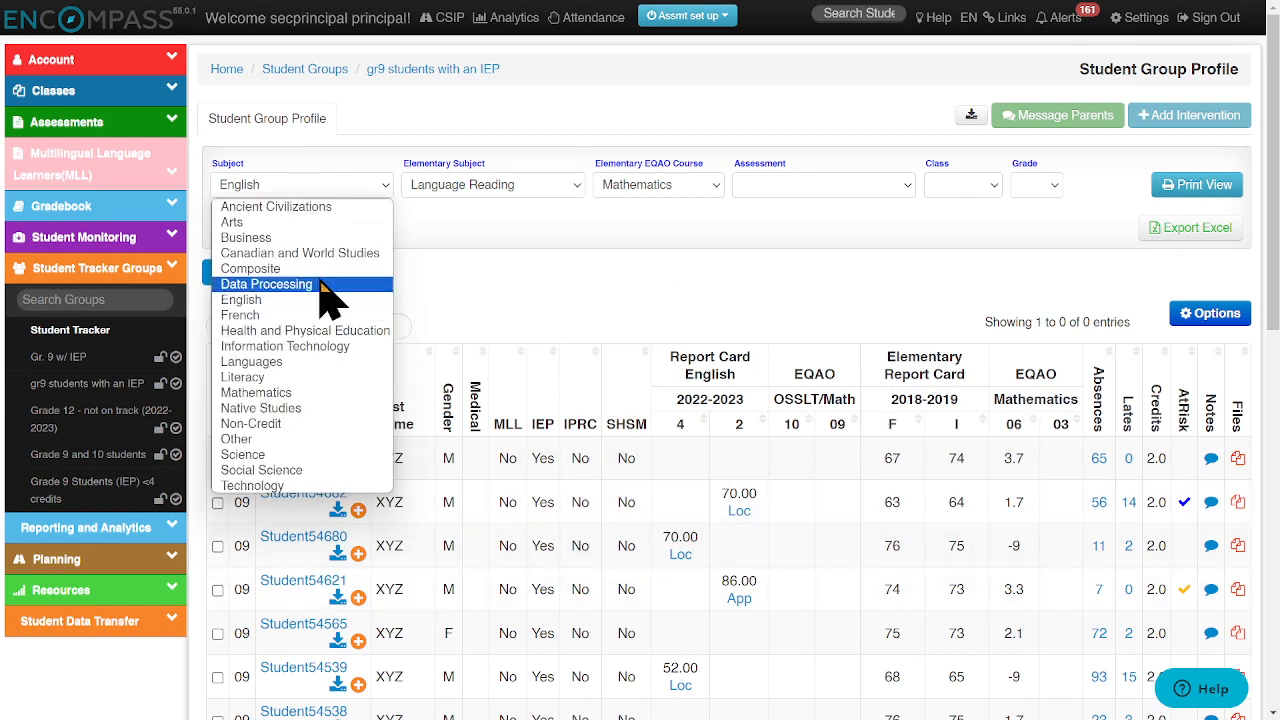
pyautogui.click(277, 190)
pyautogui.click(277, 190)
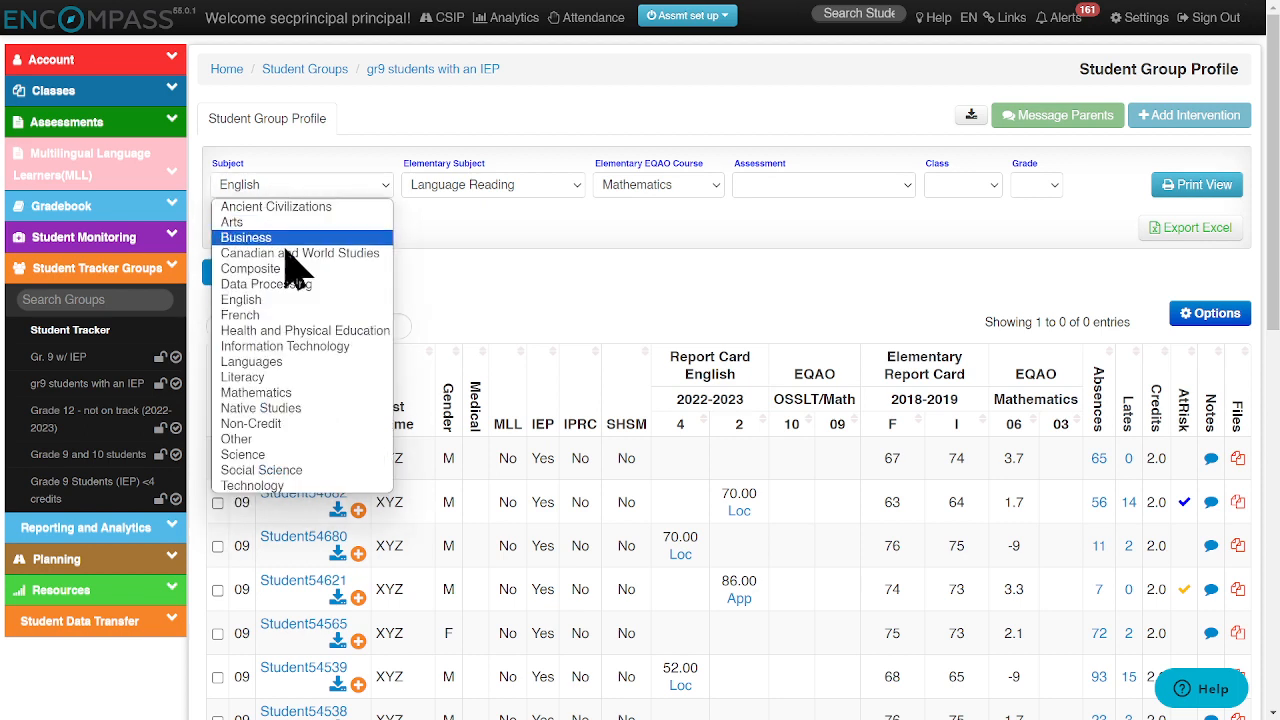
pyautogui.click(282, 392)
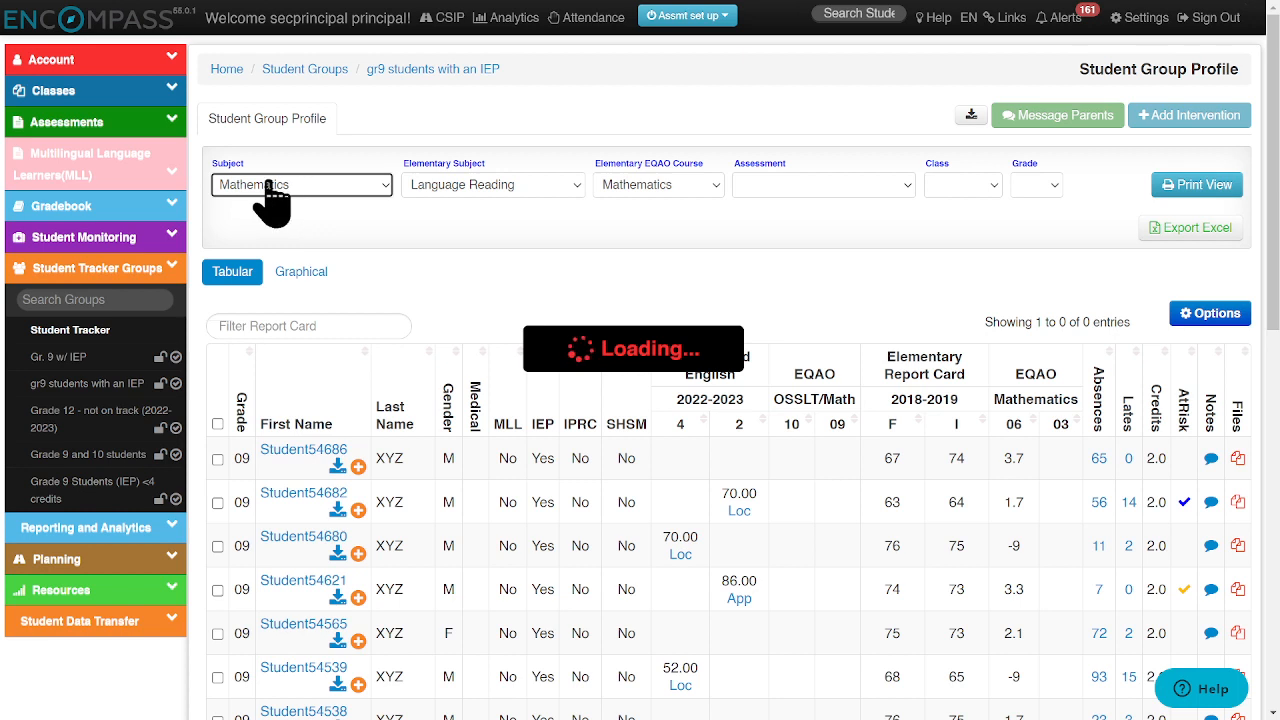
pyautogui.click(520, 187)
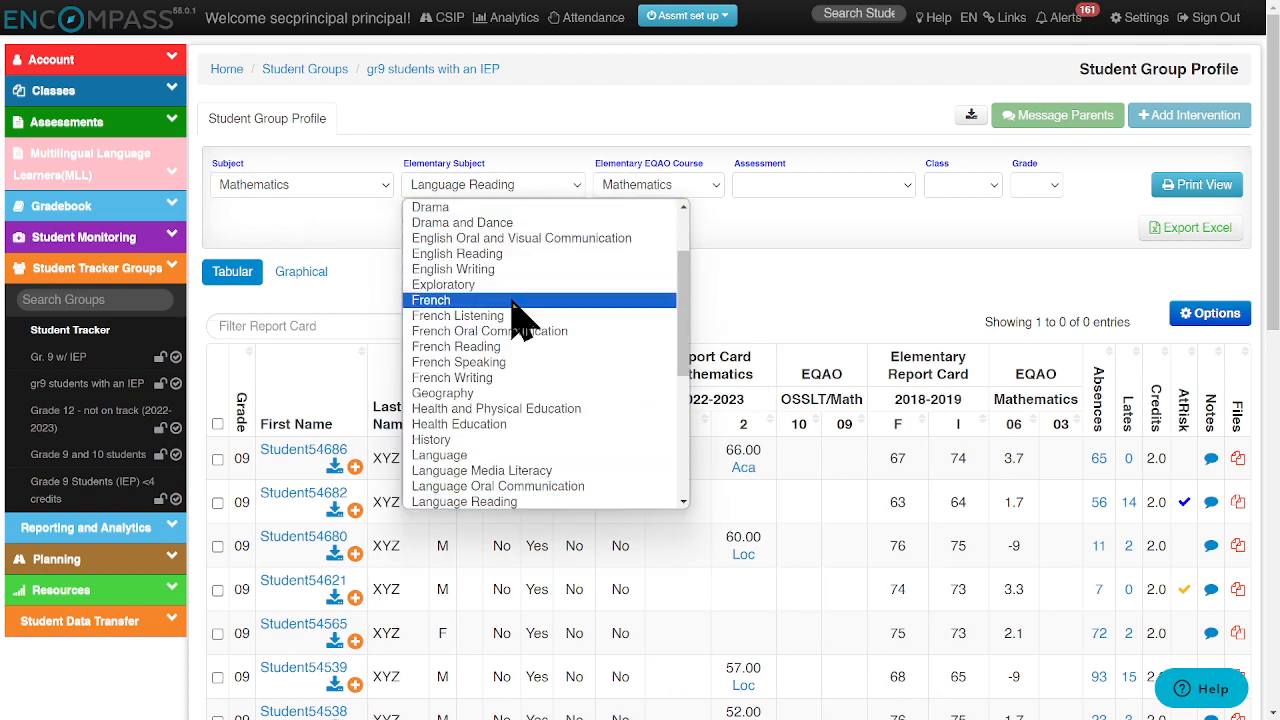
pyautogui.scroll(-3, 505, 340)
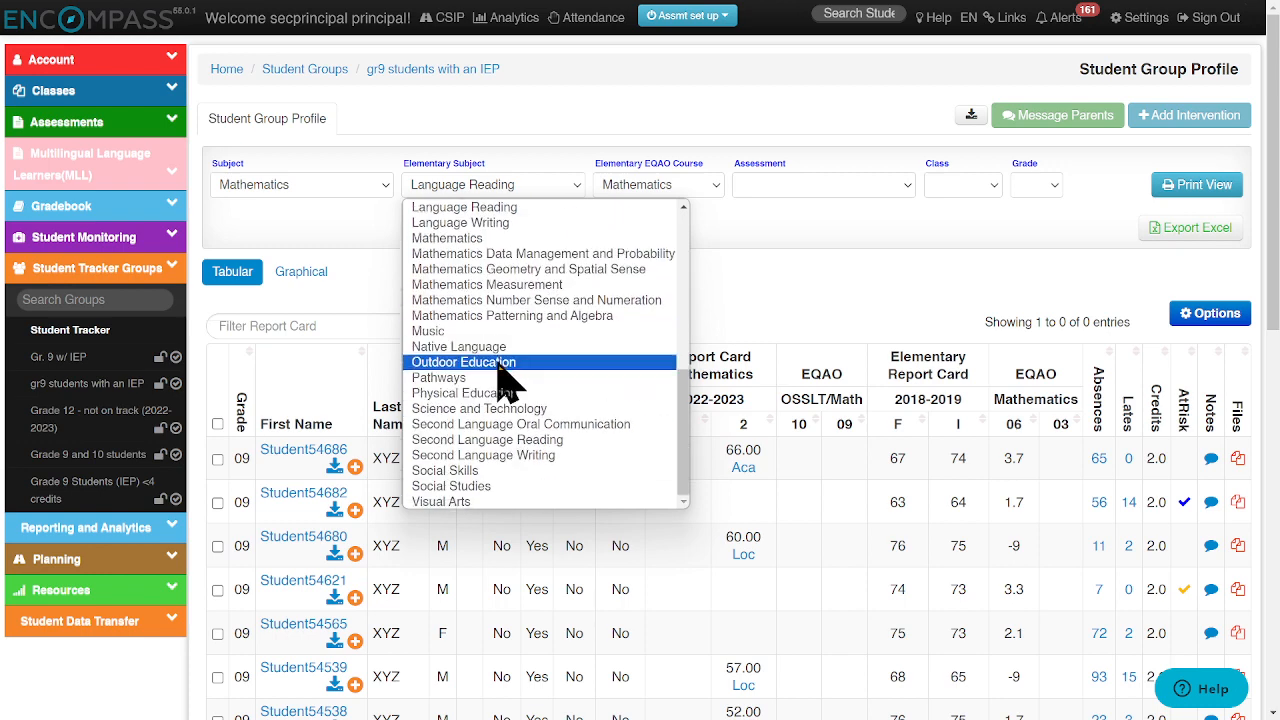
pyautogui.click(505, 238)
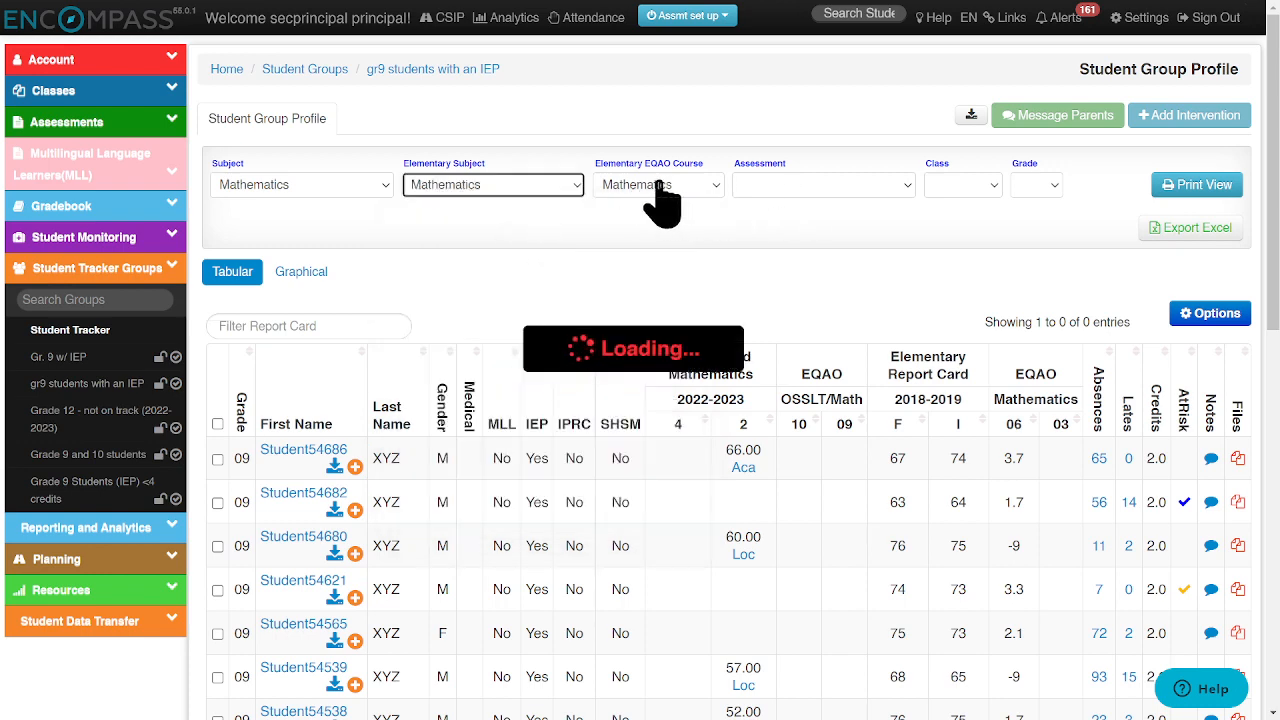
# - Examine the Assessment and Class filter choices, and review the group's student table down to the mark legend
pyautogui.click(846, 192)
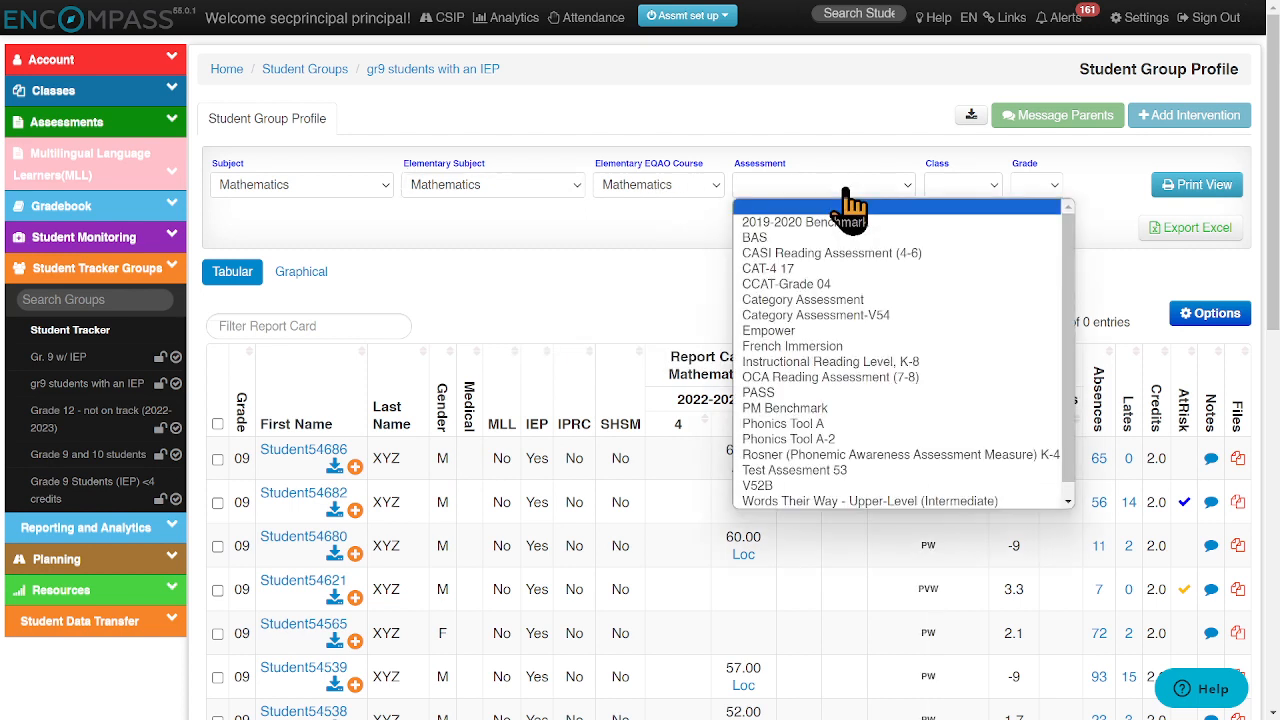
pyautogui.click(845, 190)
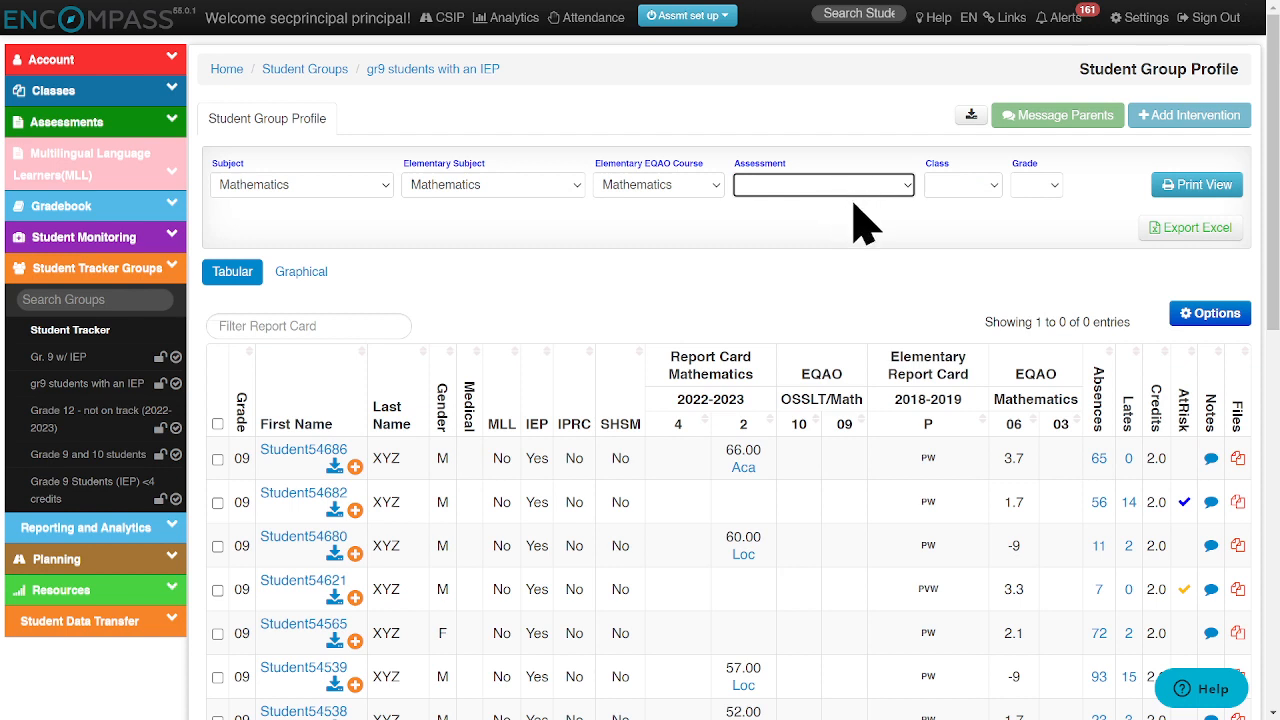
pyautogui.click(984, 190)
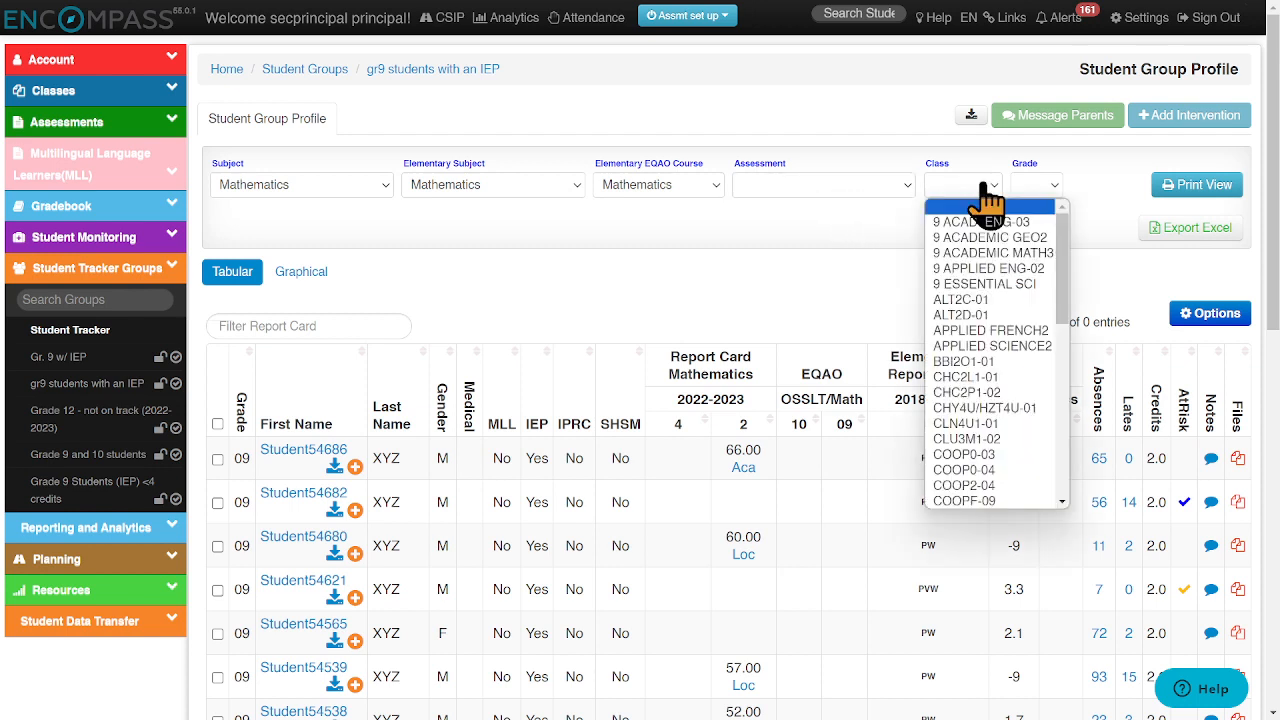
pyautogui.click(1030, 186)
pyautogui.click(848, 232)
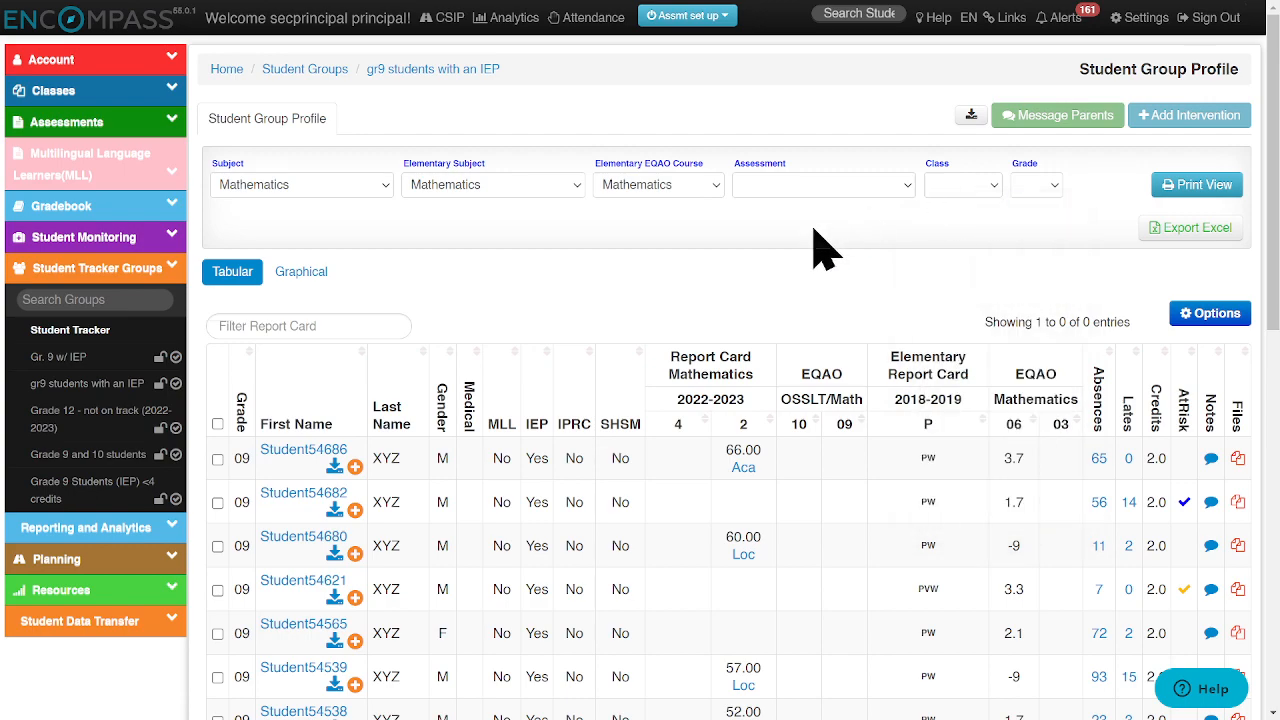
pyautogui.scroll(-6, 660, 345)
pyautogui.scroll(-3, 675, 410)
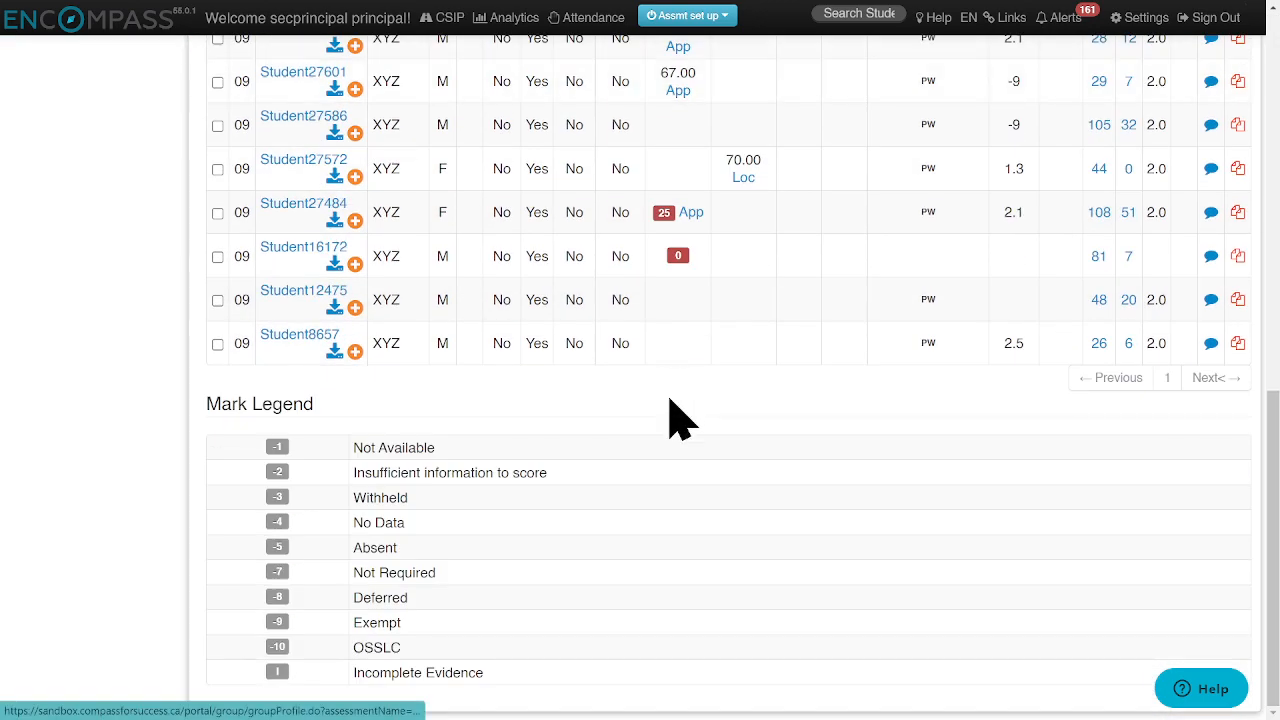
pyautogui.scroll(6, 655, 435)
pyautogui.scroll(3, 662, 425)
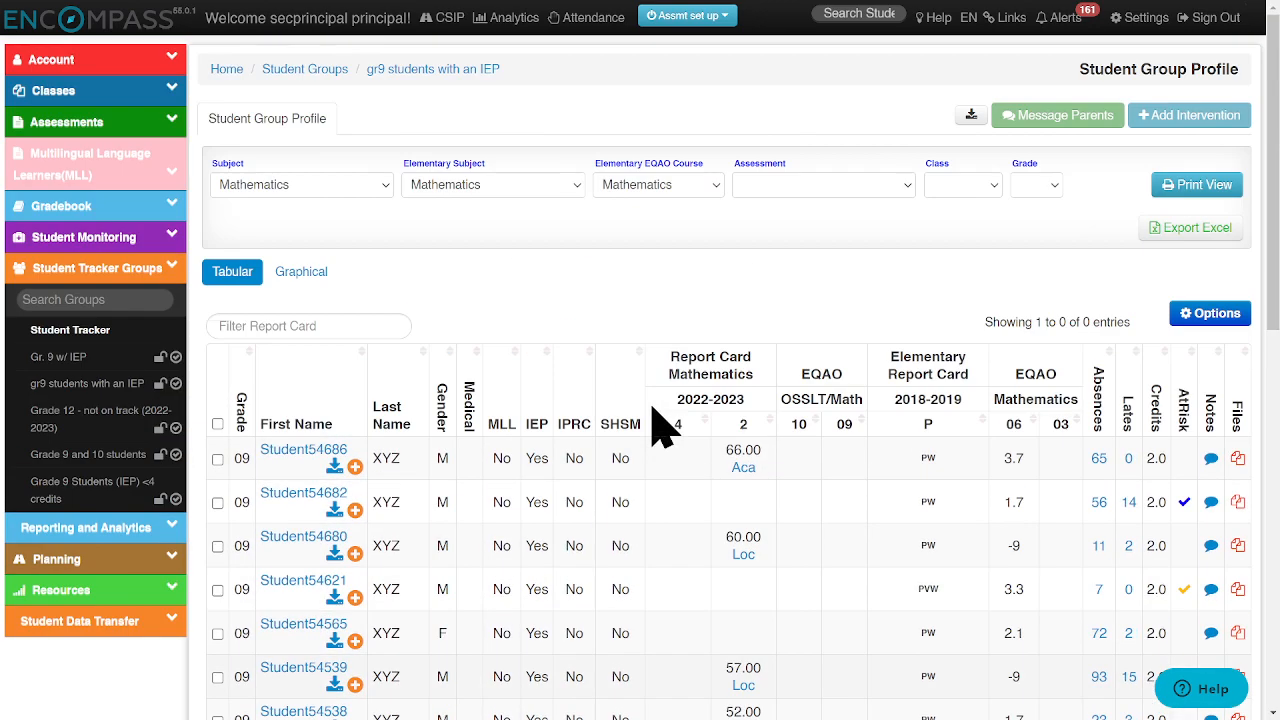